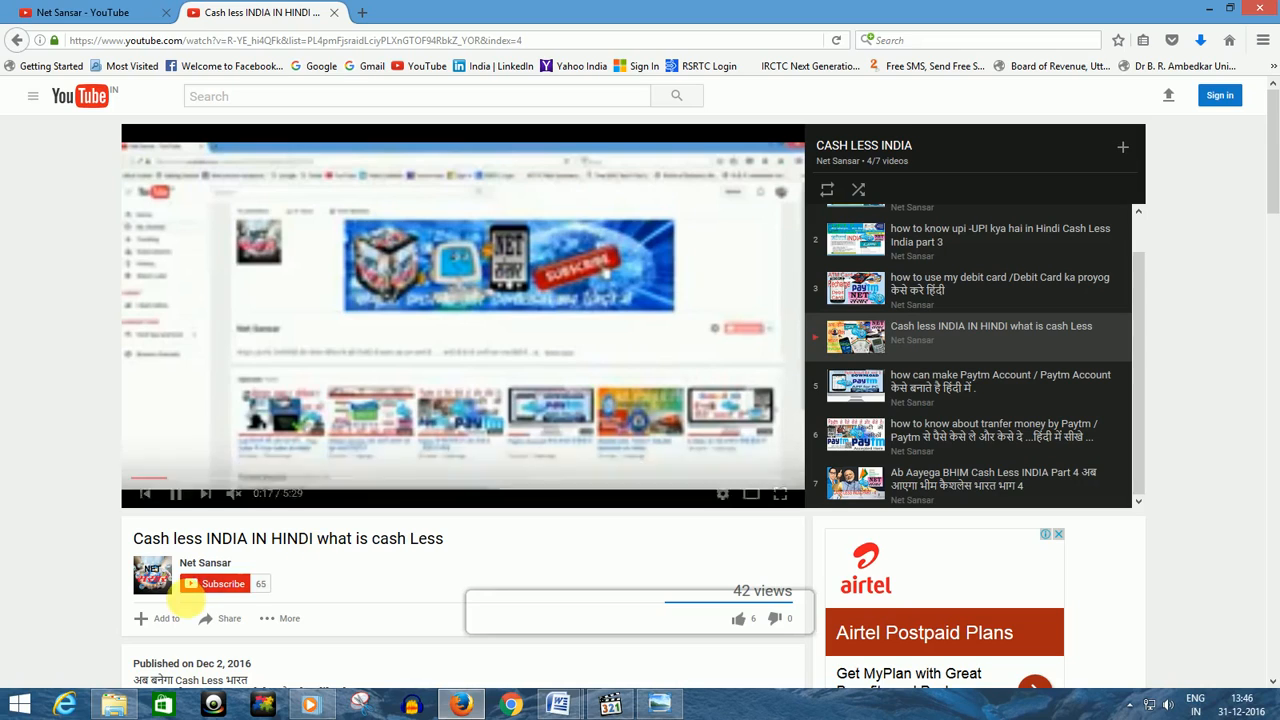
scroll(450, 538, "down", 2)
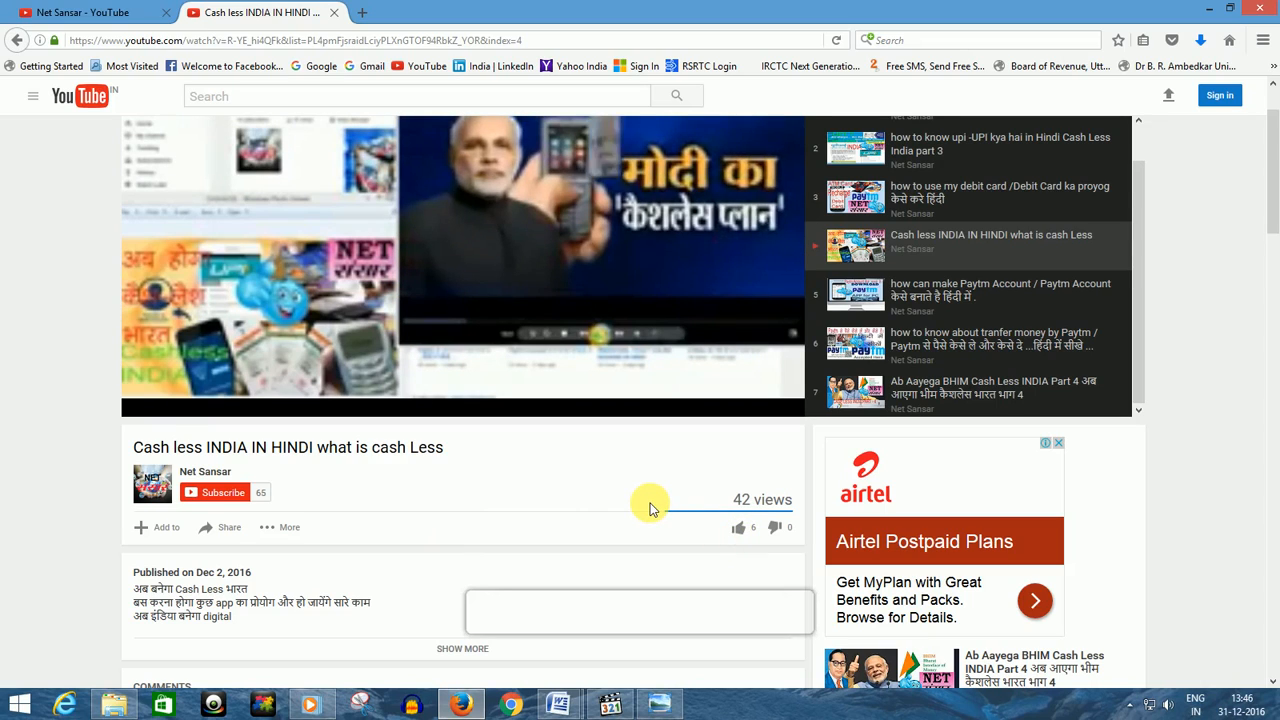
scroll(650, 507, "down", 3)
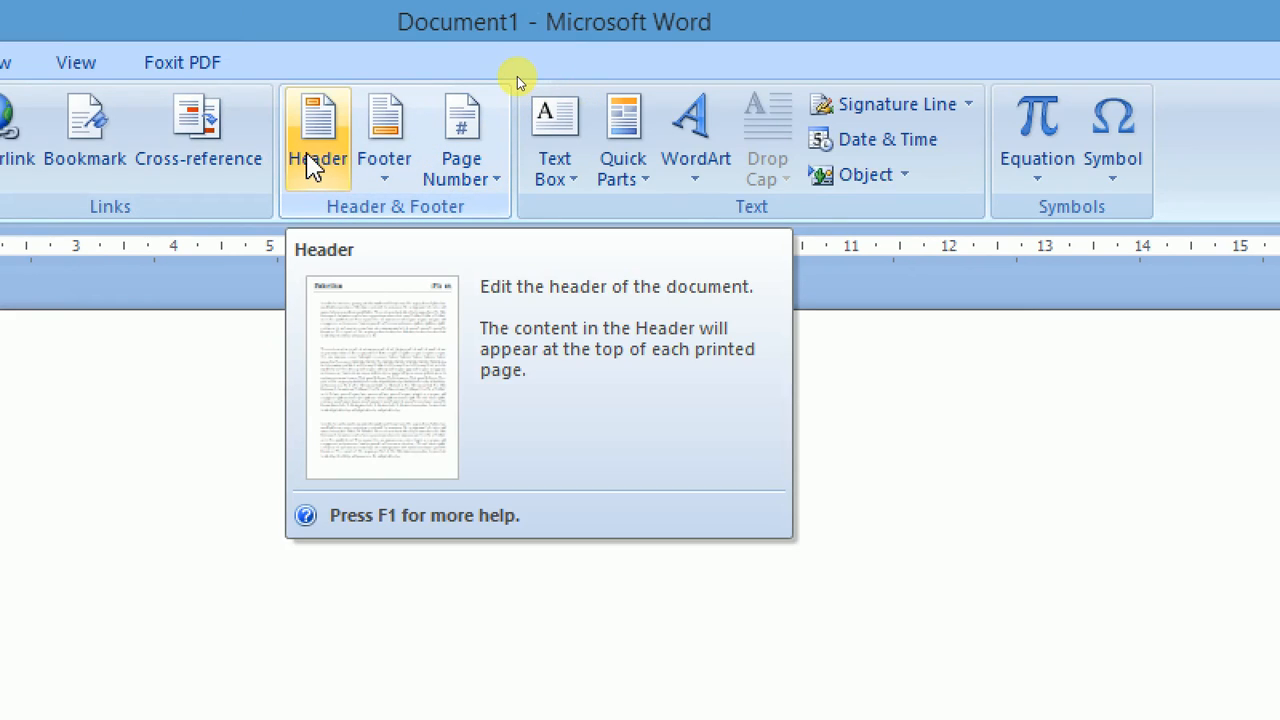
Insert the built-in Alphabet header and enter "NET SANSAR" as its document title.
left_click(312, 160)
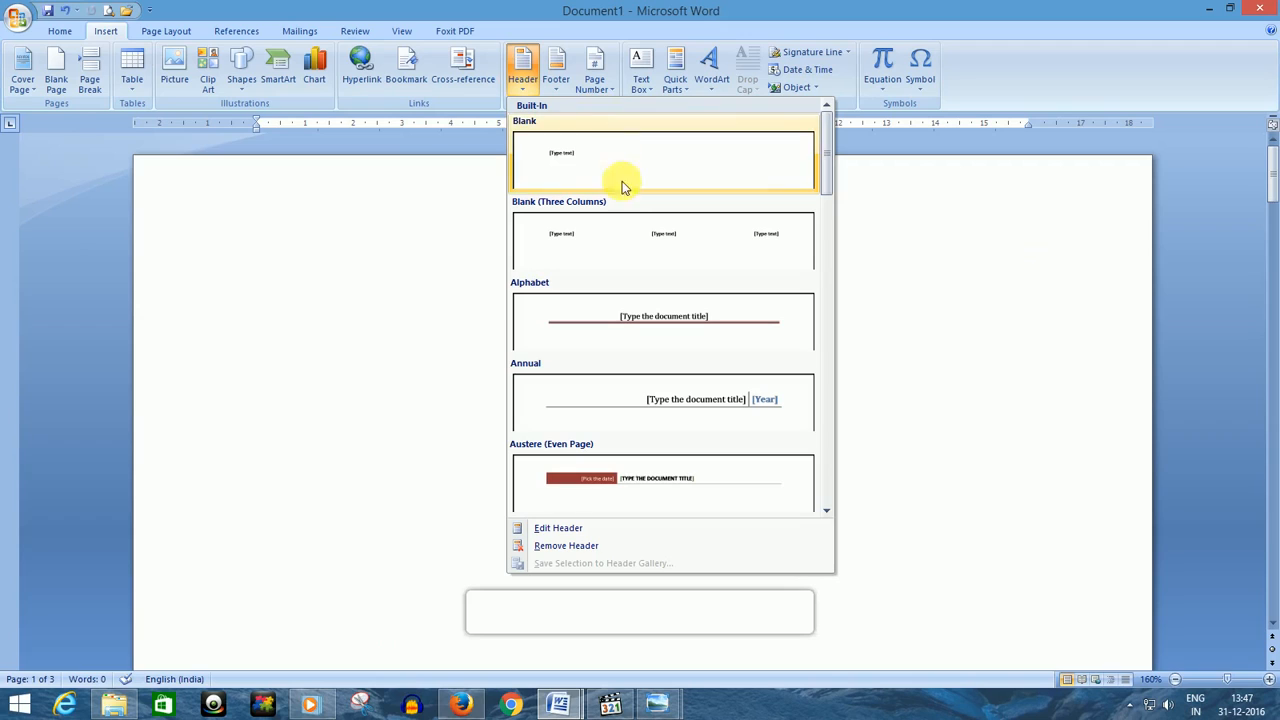
left_click(678, 325)
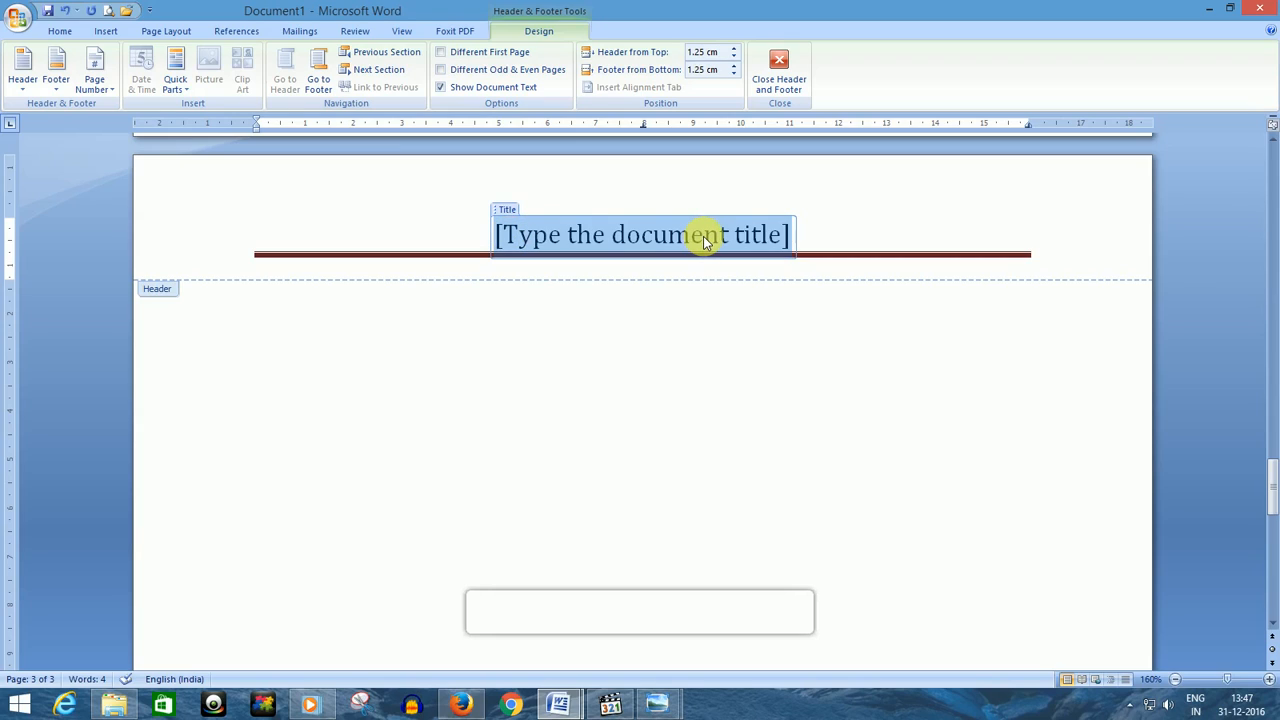
type("NET SANSAR")
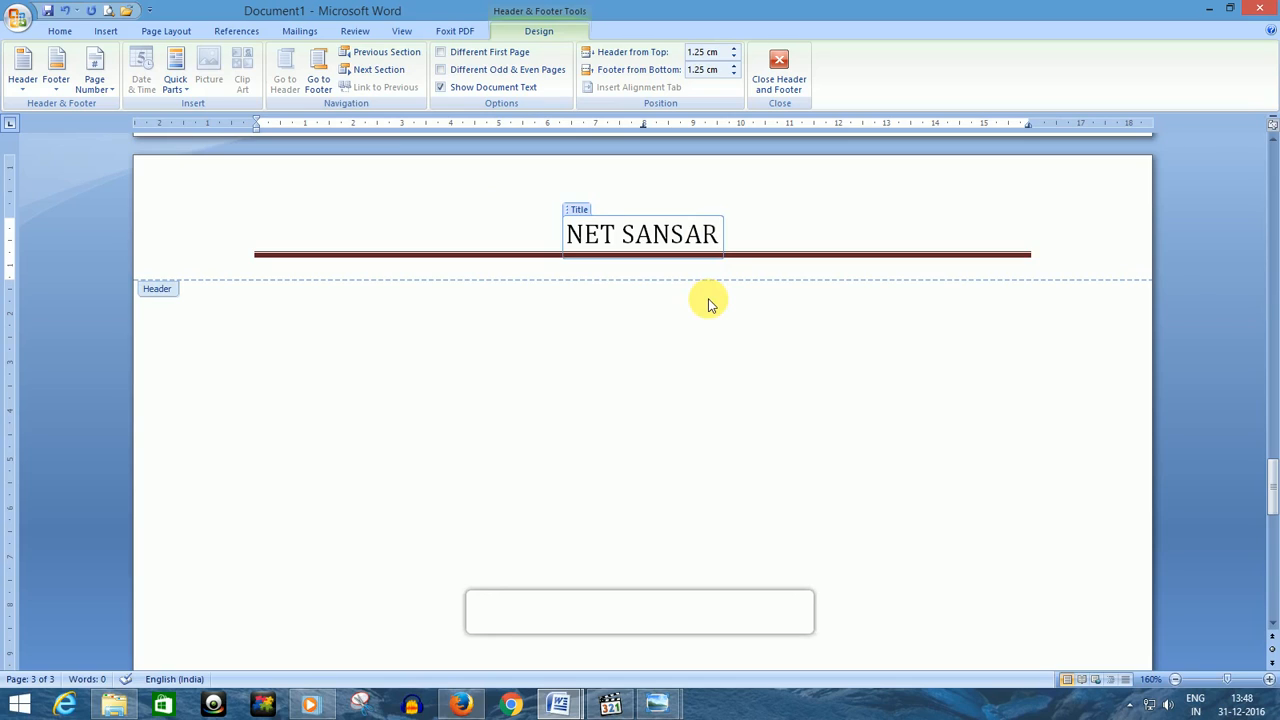
Enter "BY" followed by the author's full name in the footer of the last page.
scroll(708, 303, "down", 5)
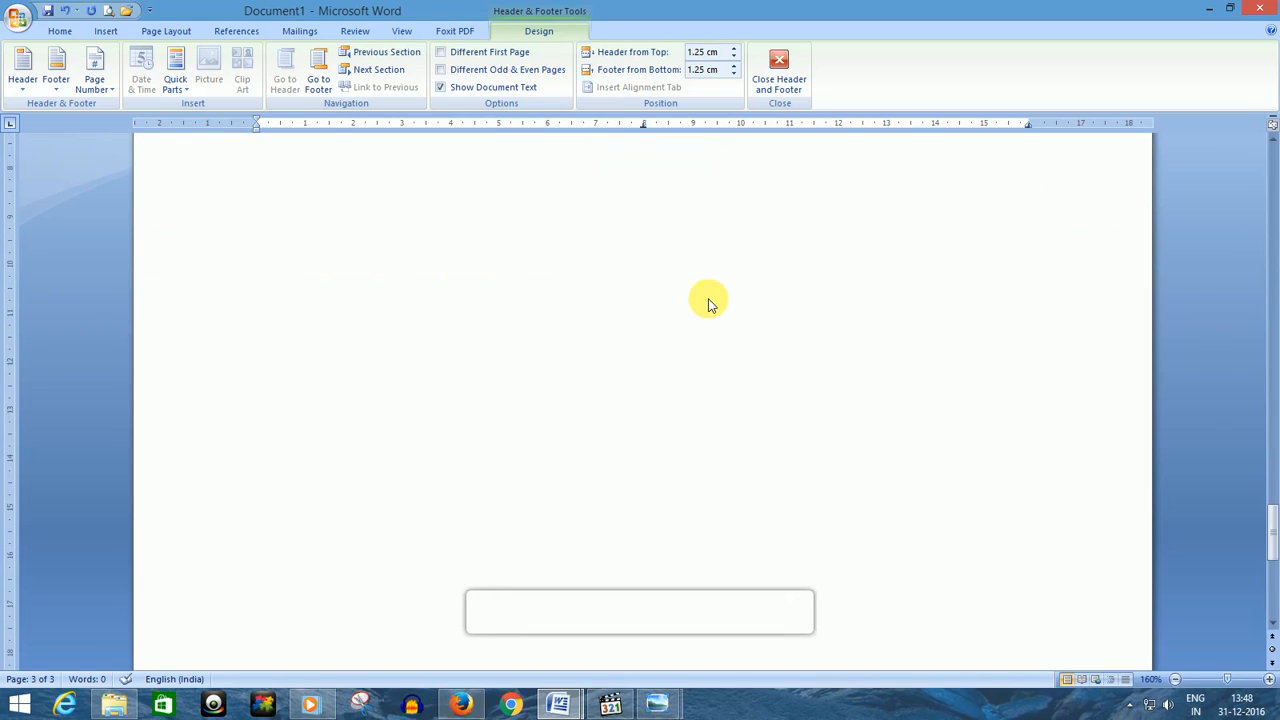
scroll(708, 303, "down", 3)
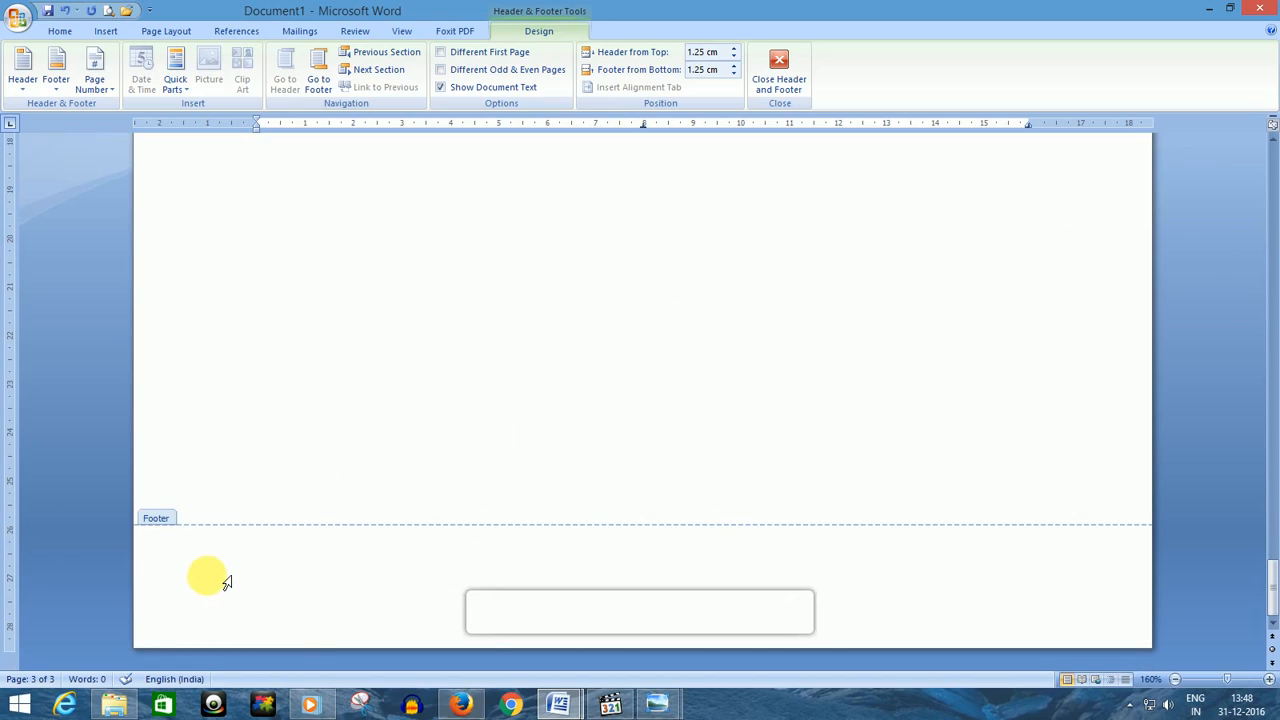
double_click(257, 577)
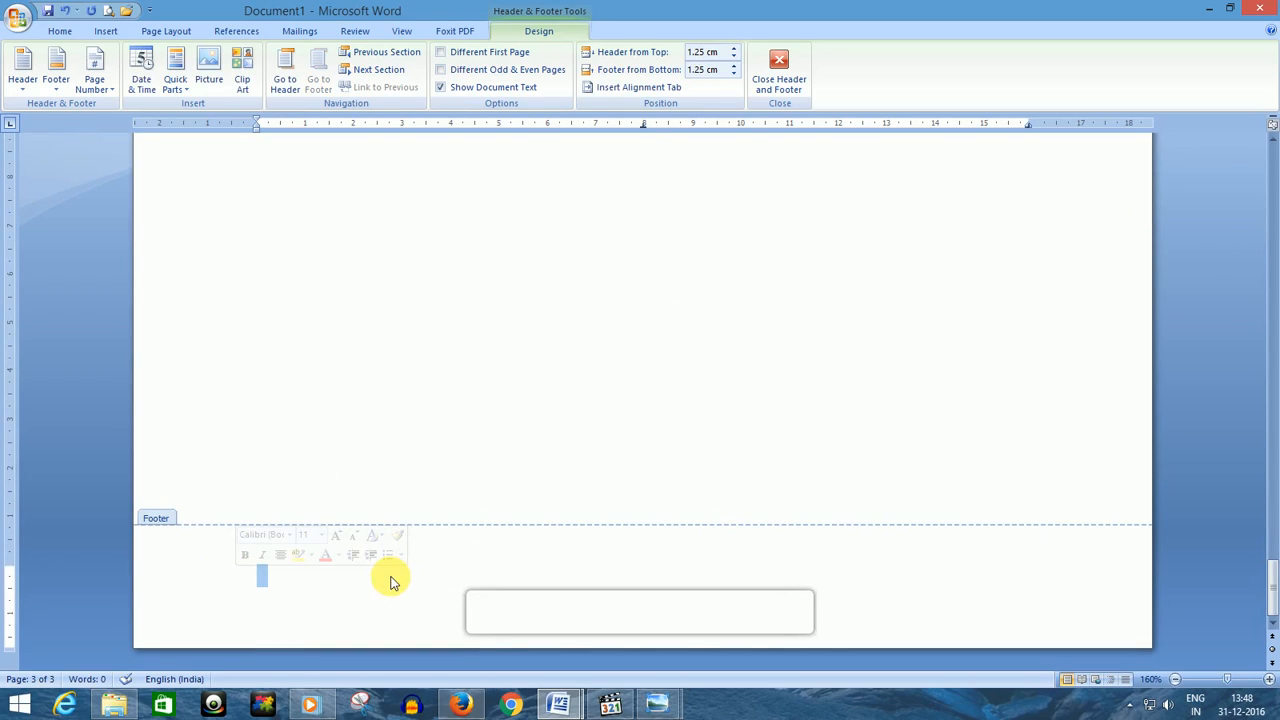
type("BY Sanjeev Chauhan")
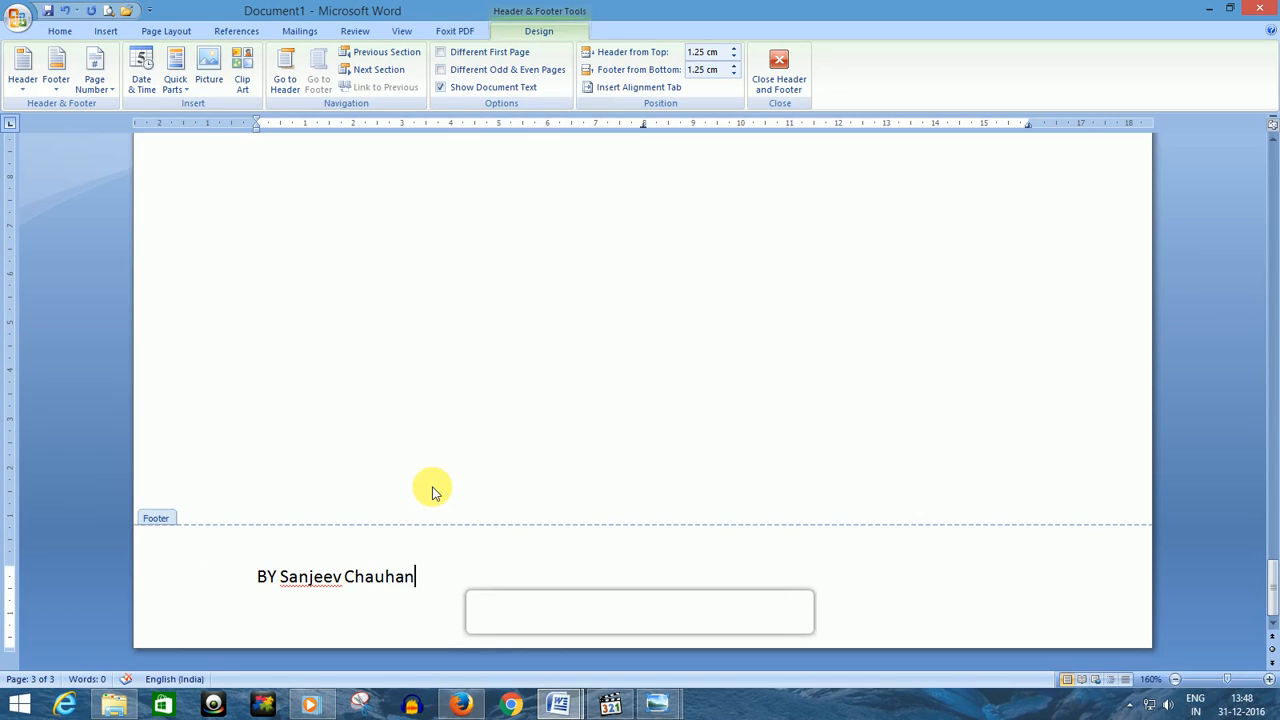
Place the cursor in the first page's header title and jump from there to that page's footer.
scroll(432, 492, "up", 15)
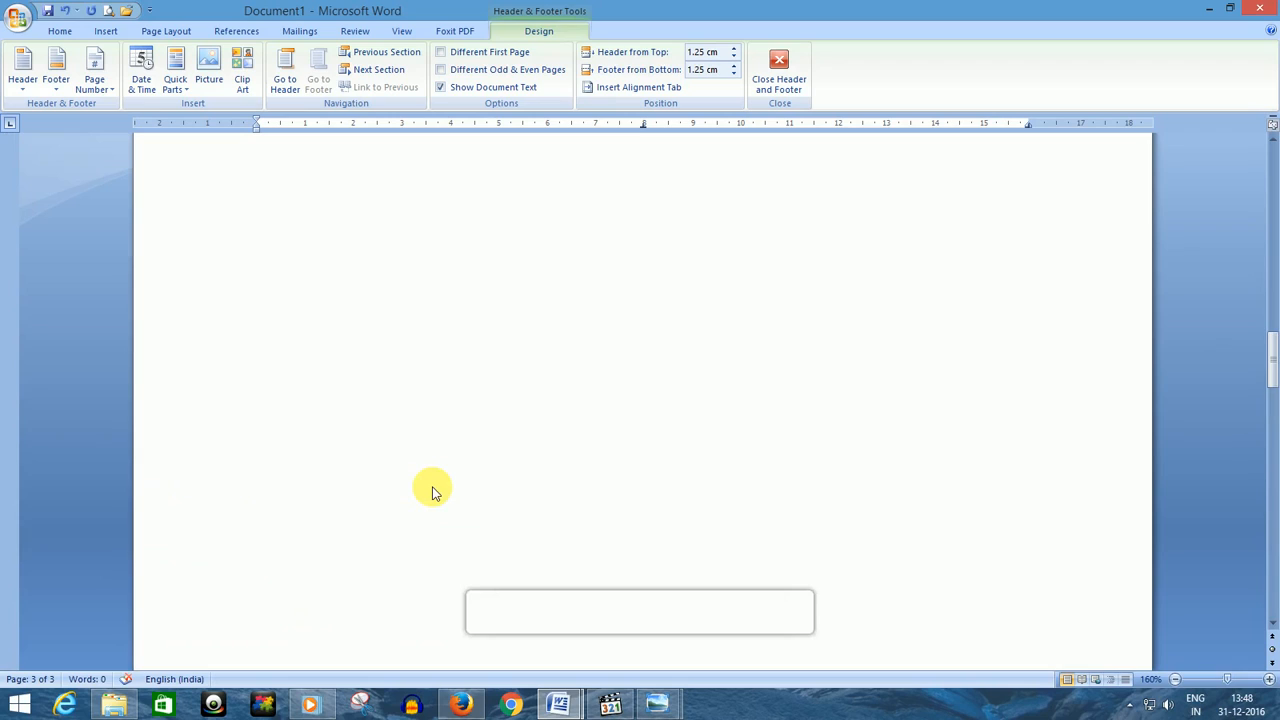
scroll(432, 492, "up", 15)
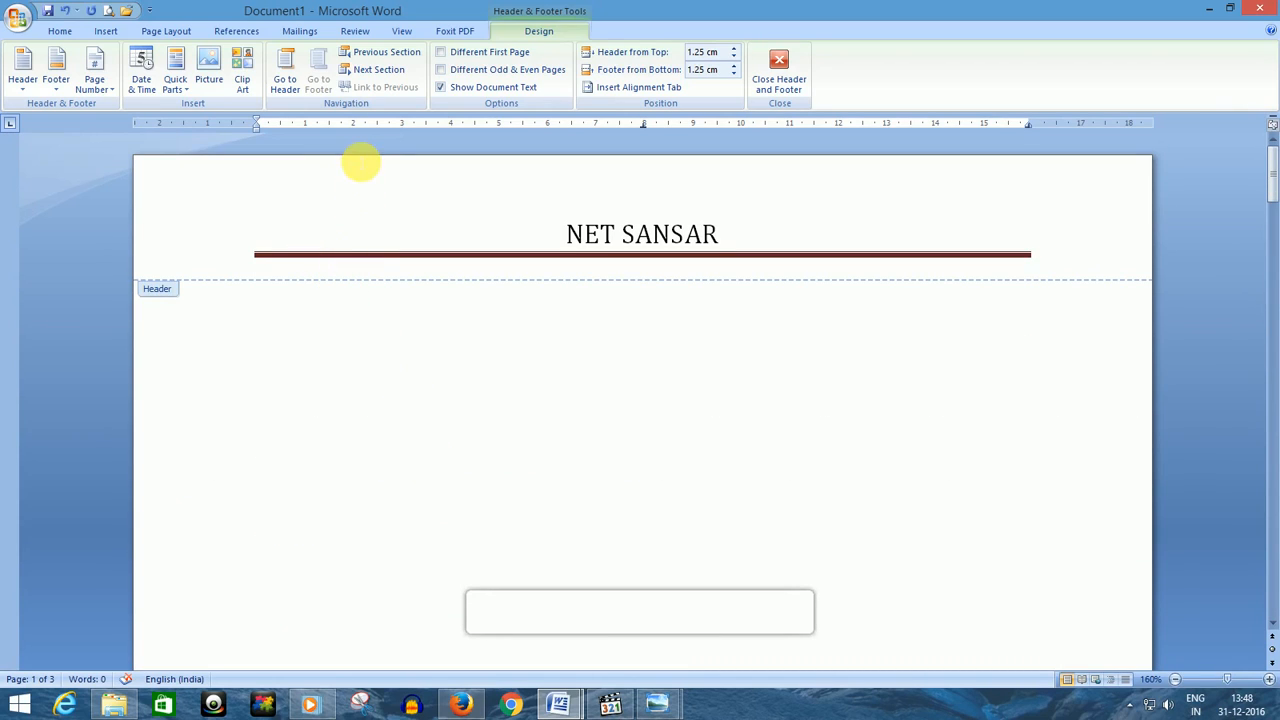
left_click(566, 234)
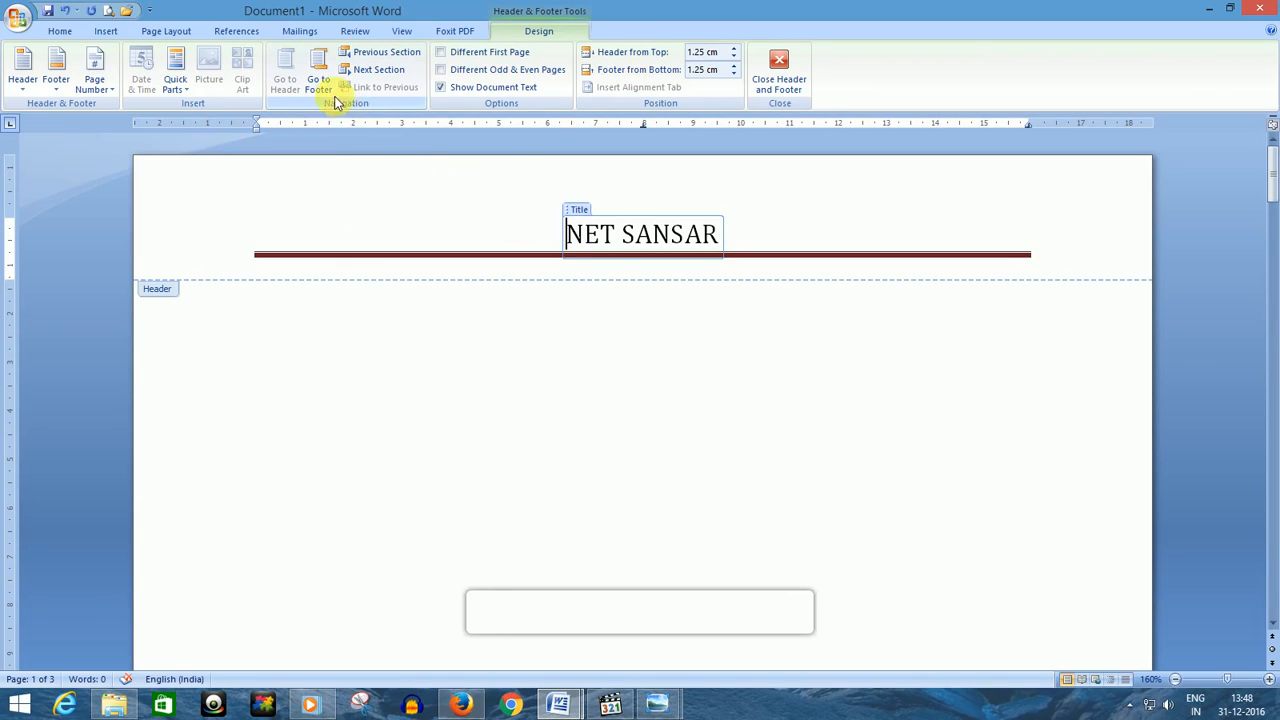
left_click(319, 82)
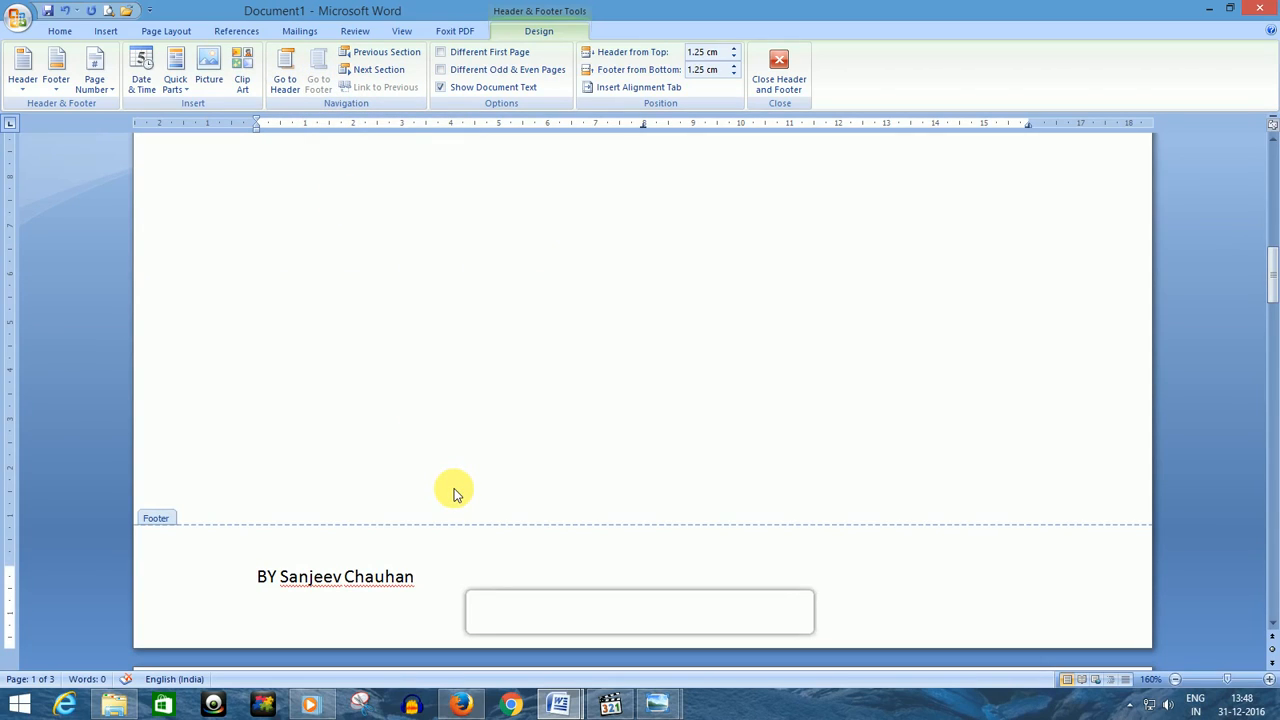
scroll(453, 493, "up", 2)
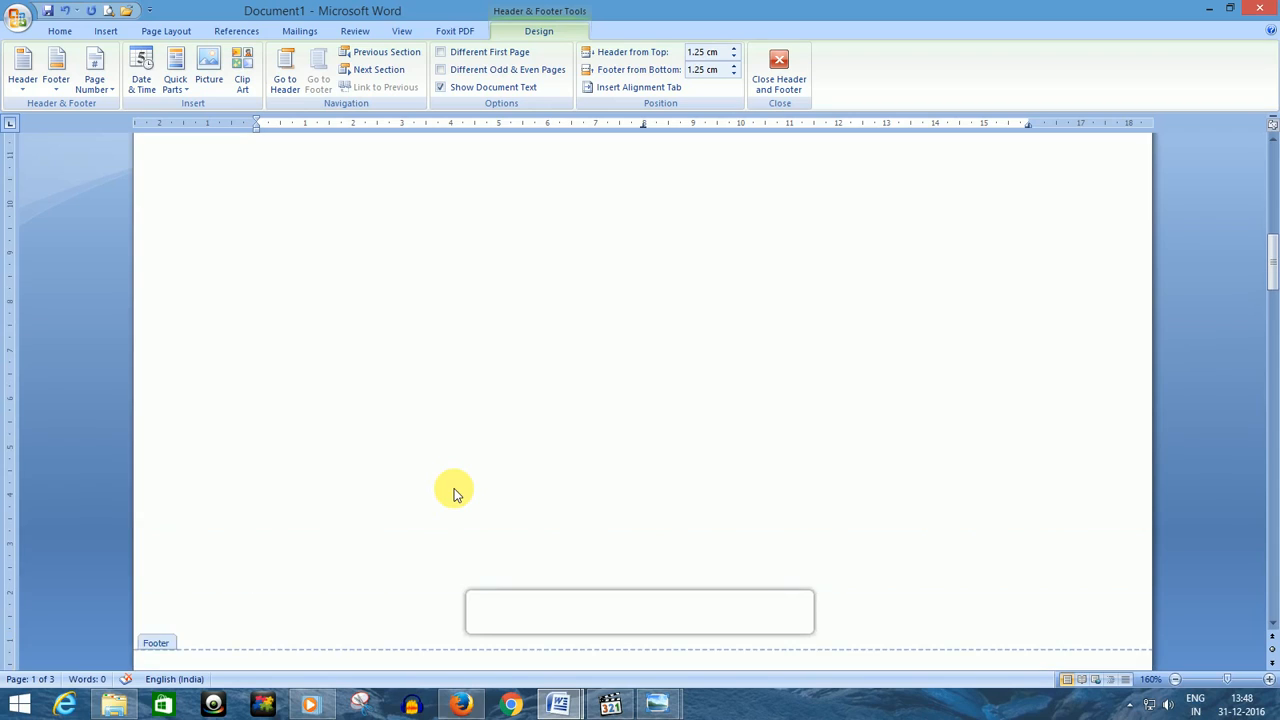
scroll(453, 493, "down", 4)
scroll(453, 493, "up", 4)
scroll(453, 493, "up", 2)
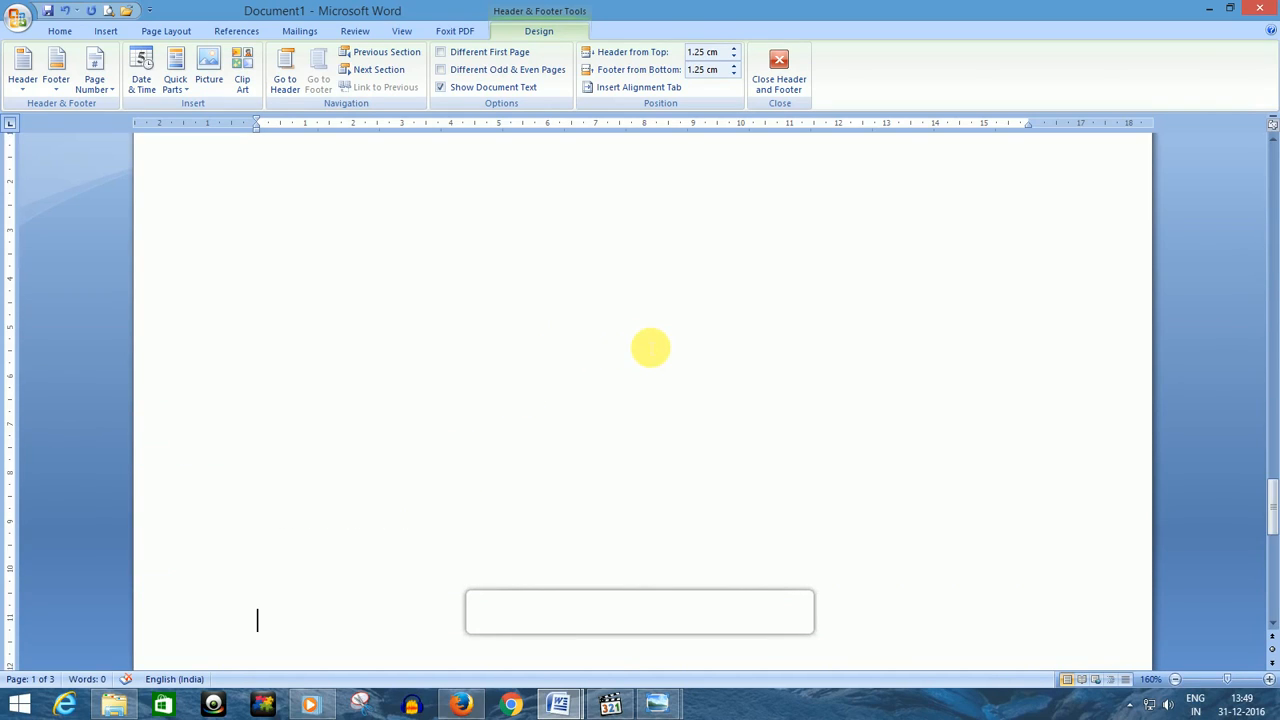
Leave header and footer editing and check the header and footer across the document's pages.
double_click(650, 347)
scroll(650, 347, "up", 15)
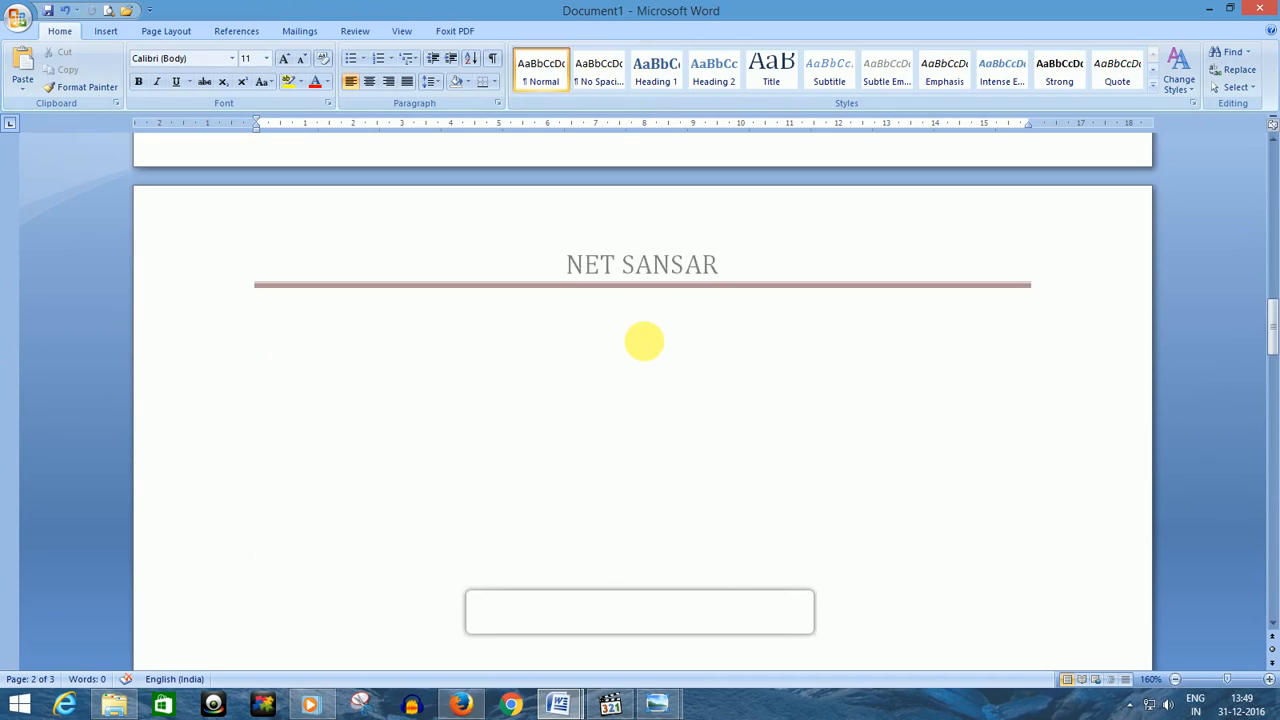
scroll(650, 347, "up", 3)
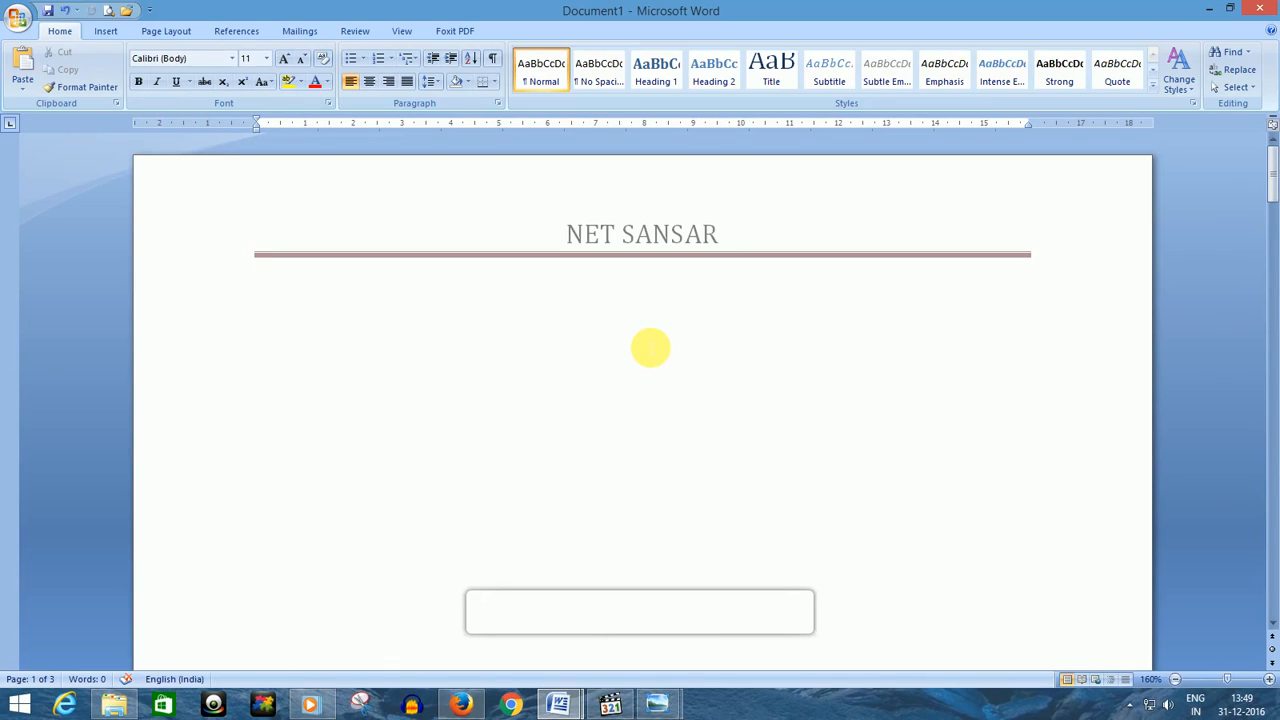
scroll(650, 347, "down", 10)
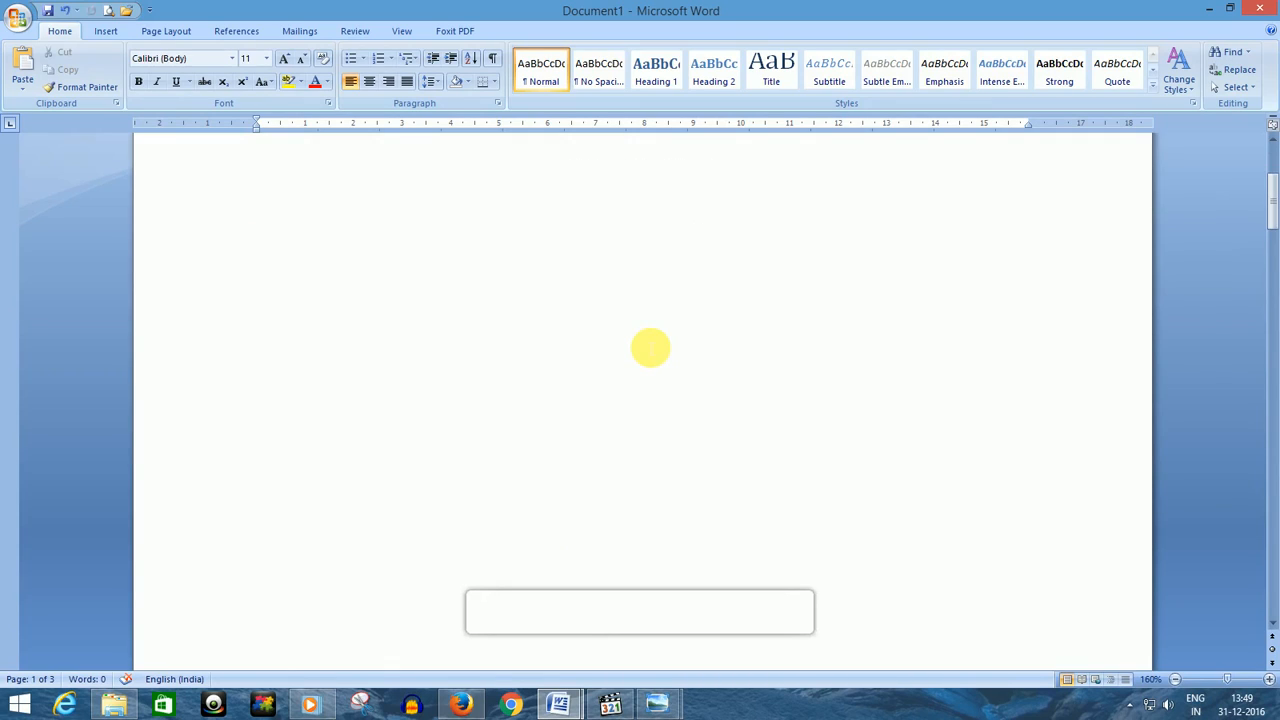
scroll(644, 341, "down", 3)
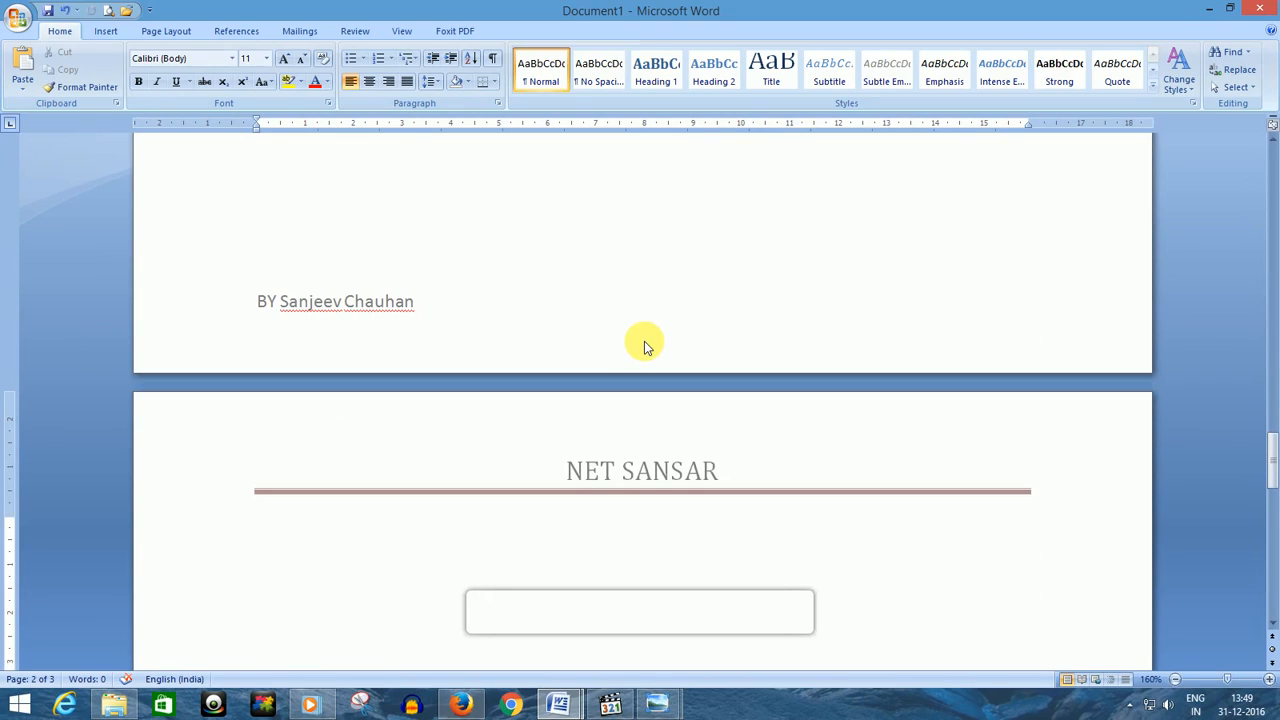
scroll(644, 341, "up", 16)
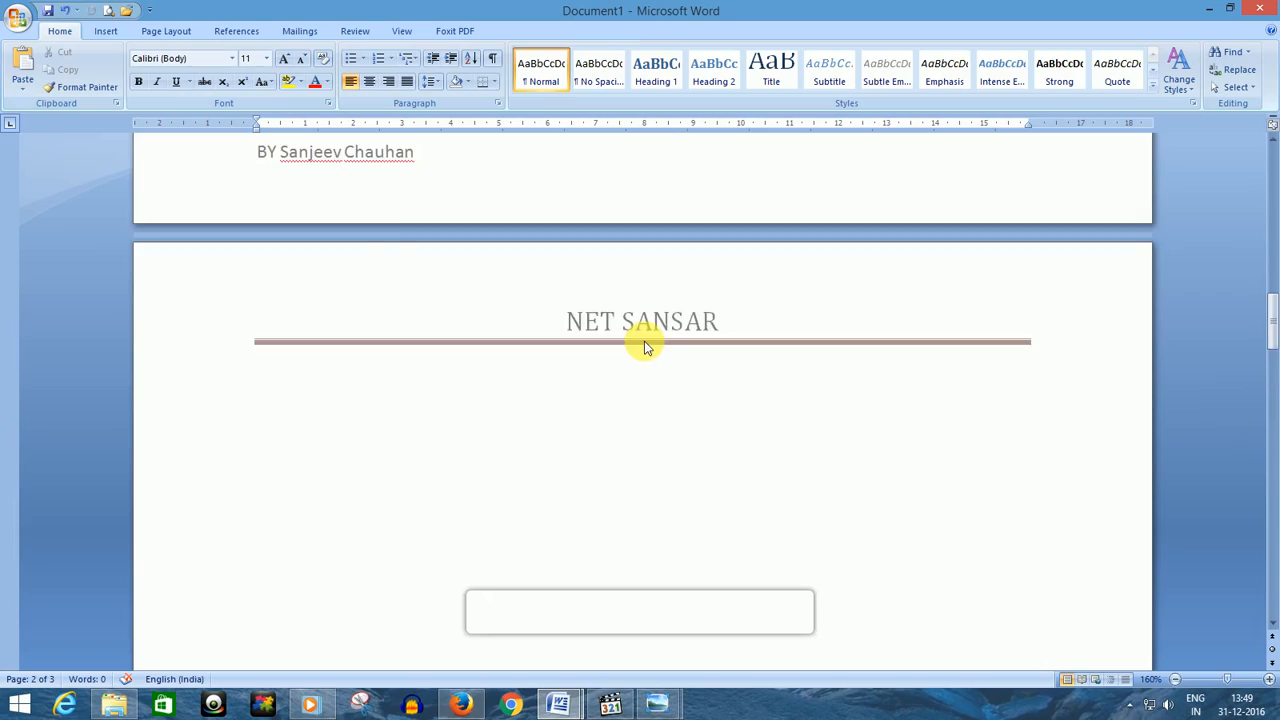
scroll(650, 347, "down", 12)
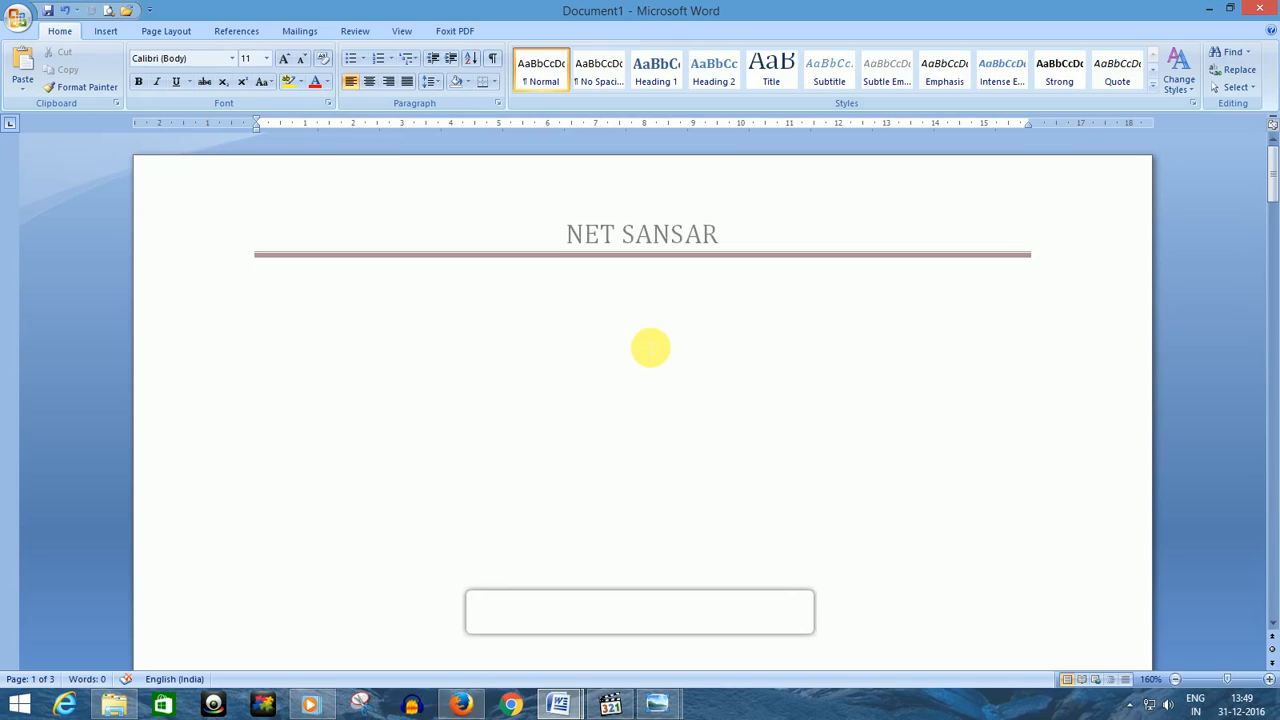
Reopen the first page's header for editing and turn on the Different First Page option.
double_click(605, 231)
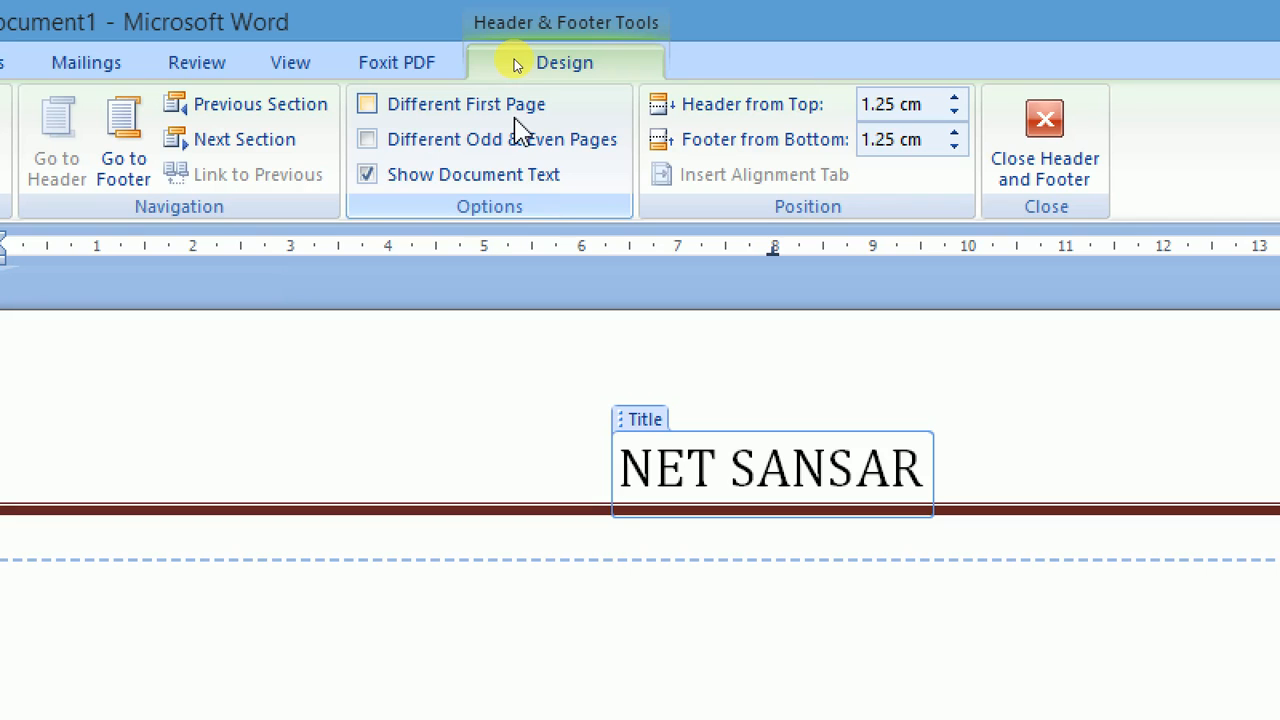
left_click(367, 105)
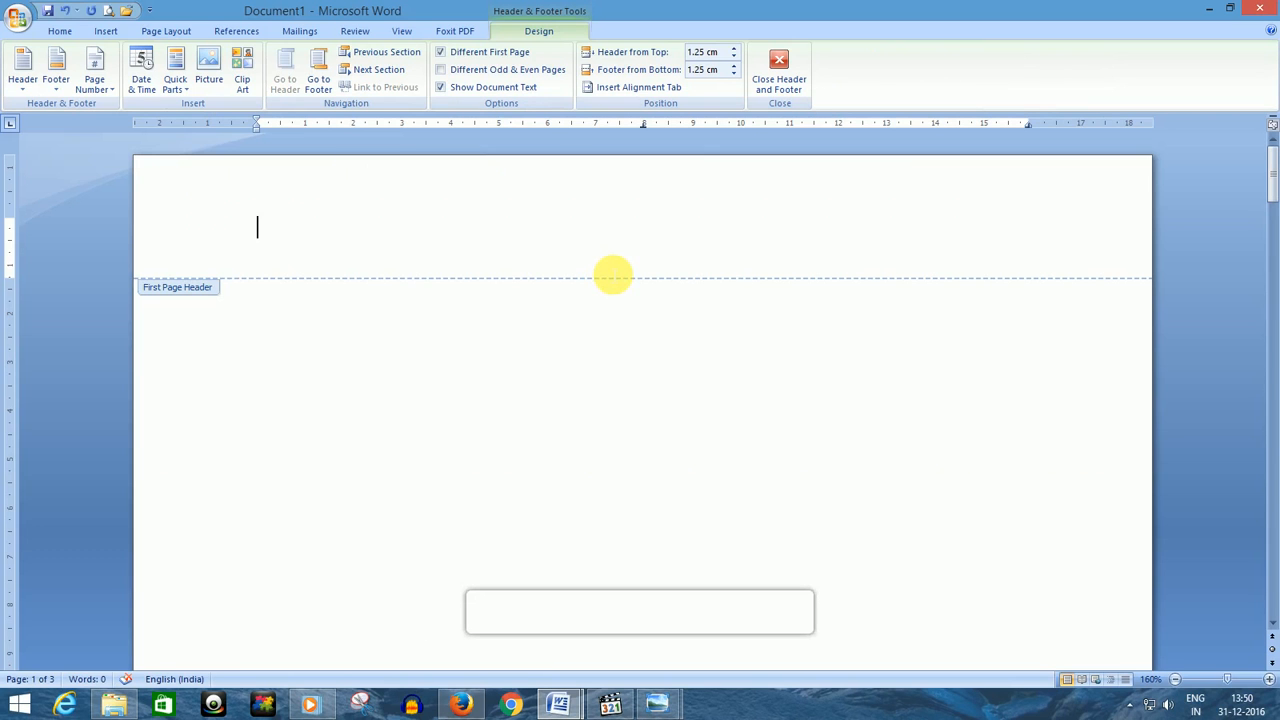
scroll(612, 273, "down", 2)
scroll(609, 273, "down", 8)
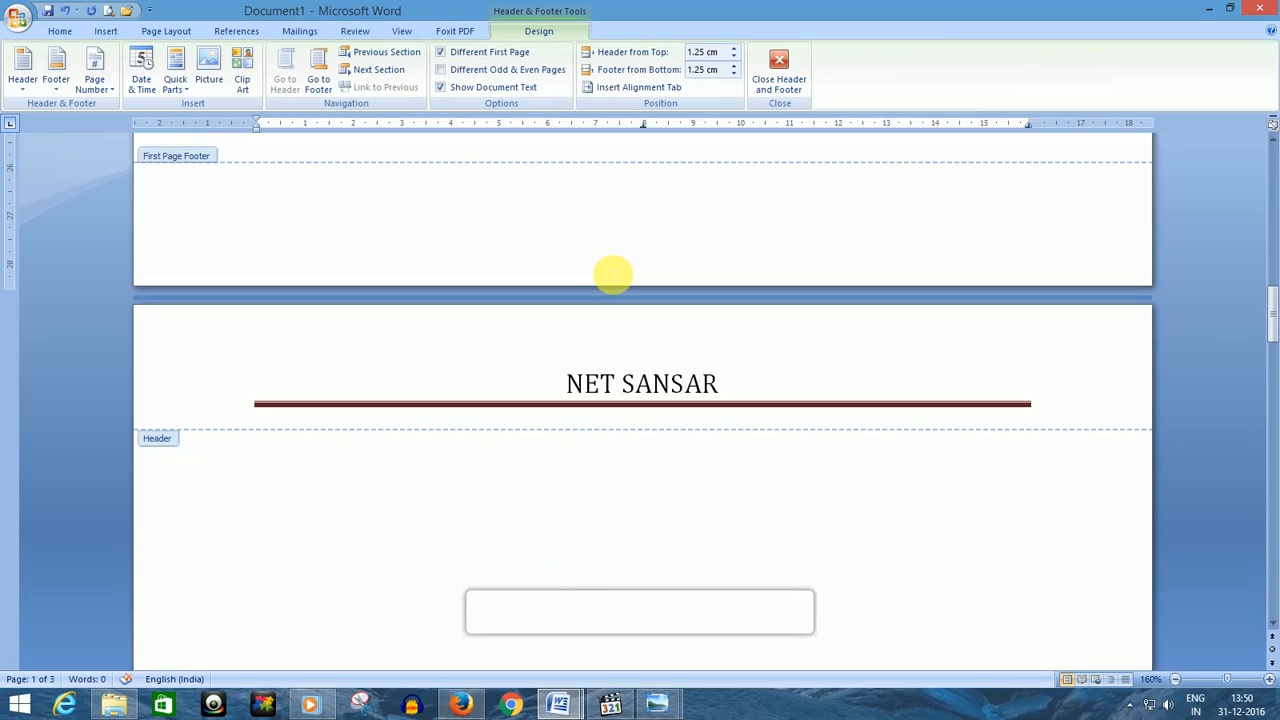
Enter "Wel come" as the first-page header text and compare it with the following pages.
scroll(612, 273, "up", 10)
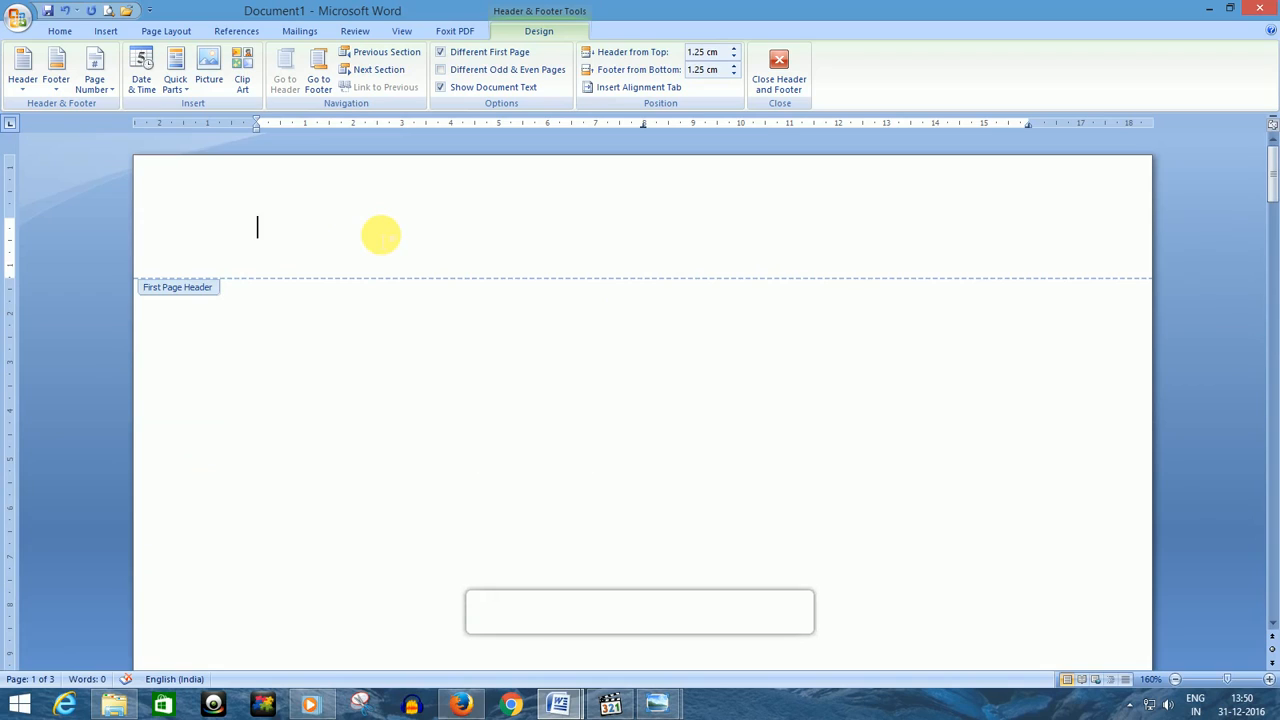
type("Welcome")
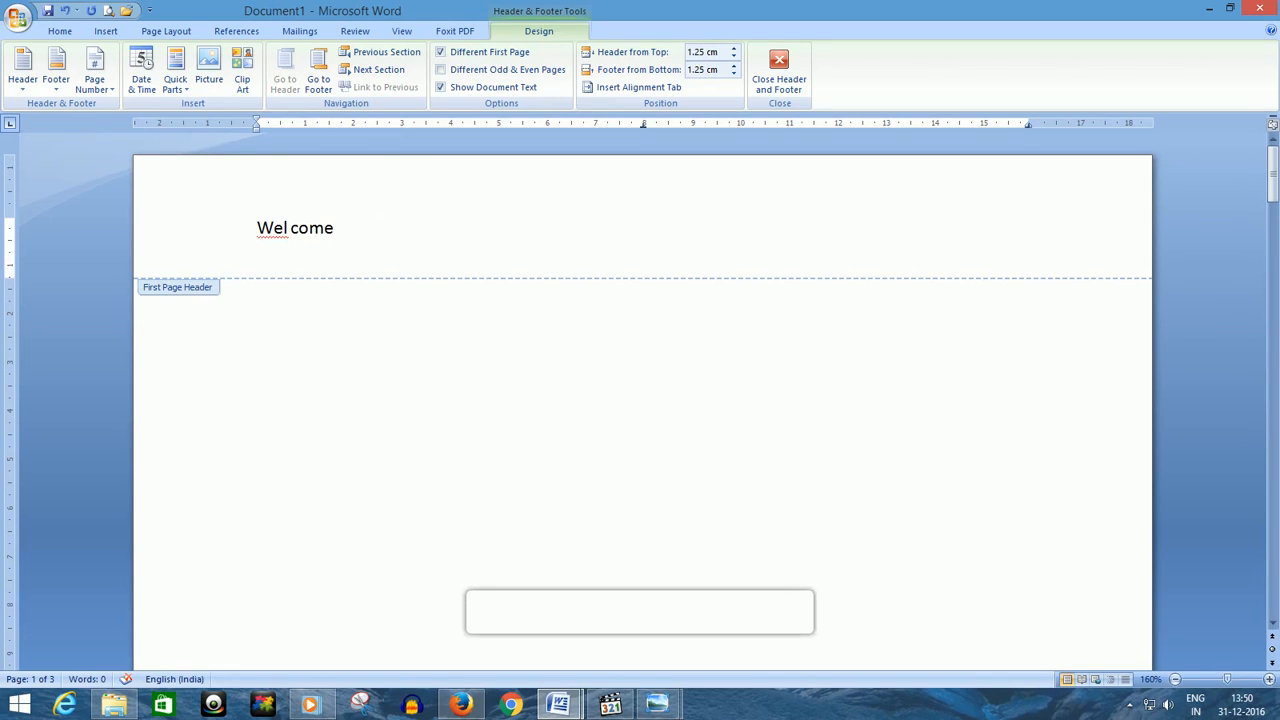
scroll(472, 274, "down", 15)
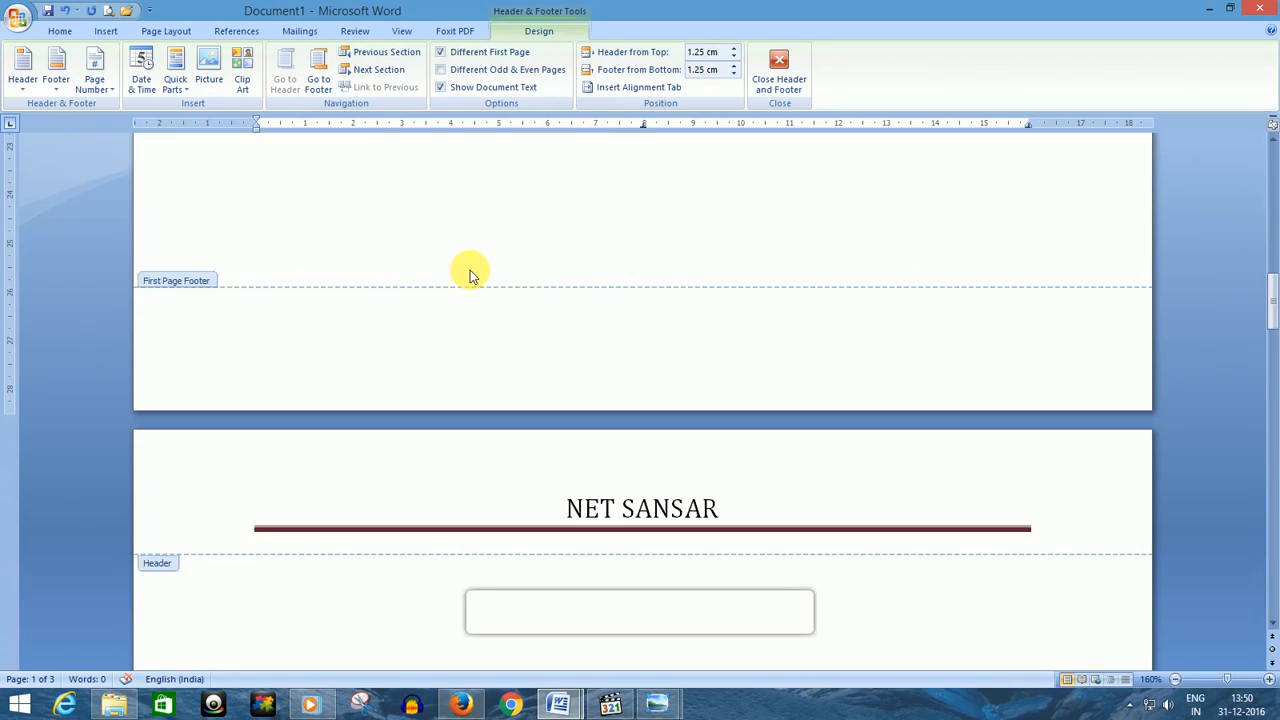
scroll(472, 274, "down", 20)
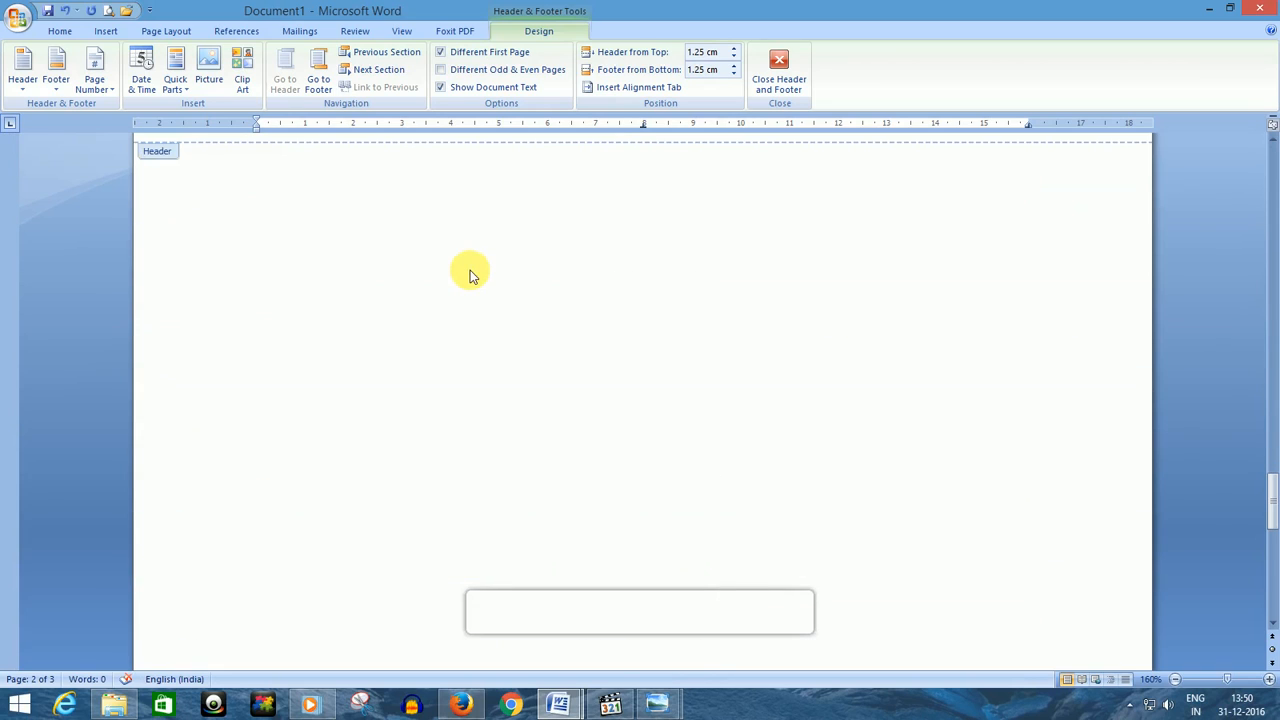
Turn on the Different Odd & Even Pages option for the headers and footers.
scroll(470, 270, "up", 6)
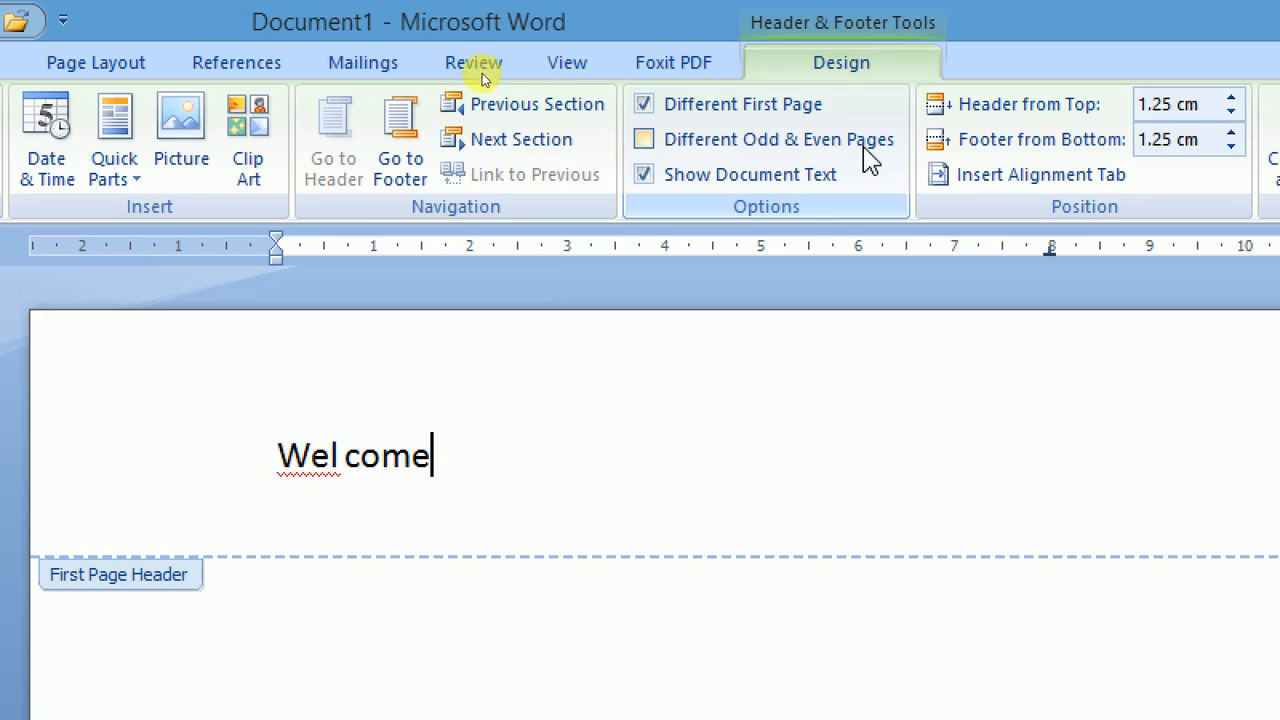
left_click(643, 140)
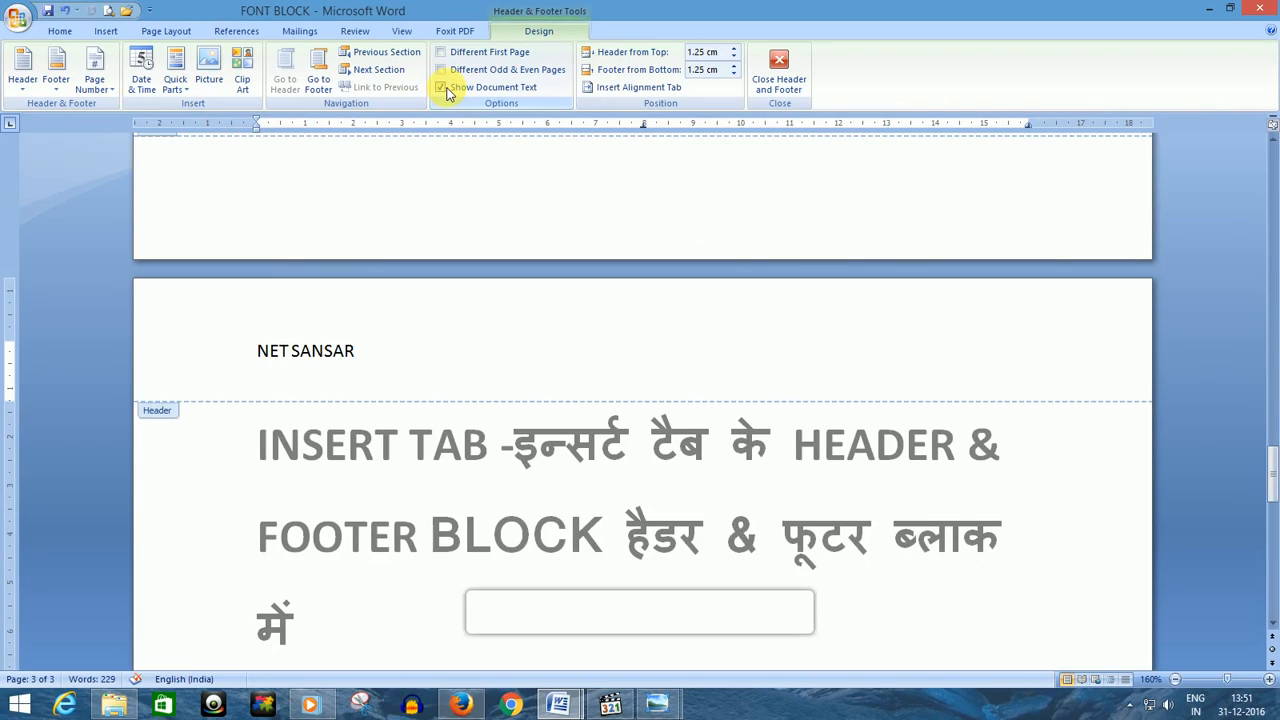
Hide the body text while editing the header of the FONT BLOCK document, and show it again.
left_click(441, 87)
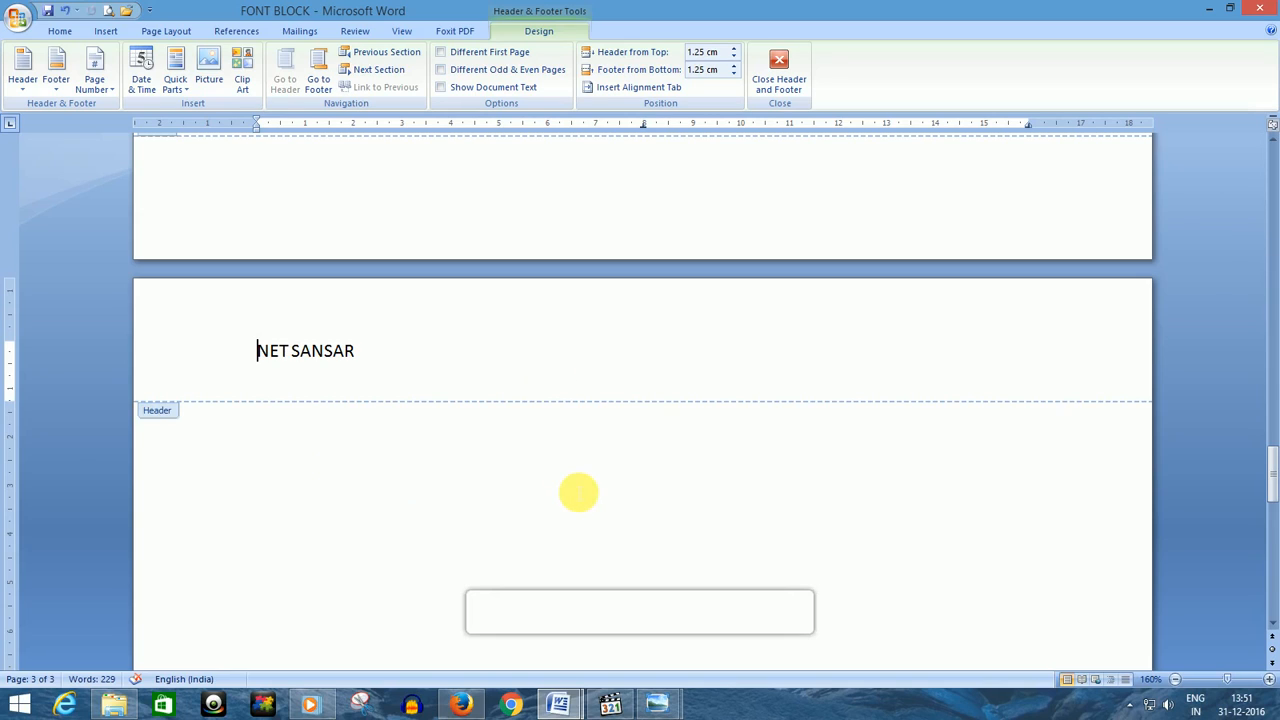
left_click(441, 88)
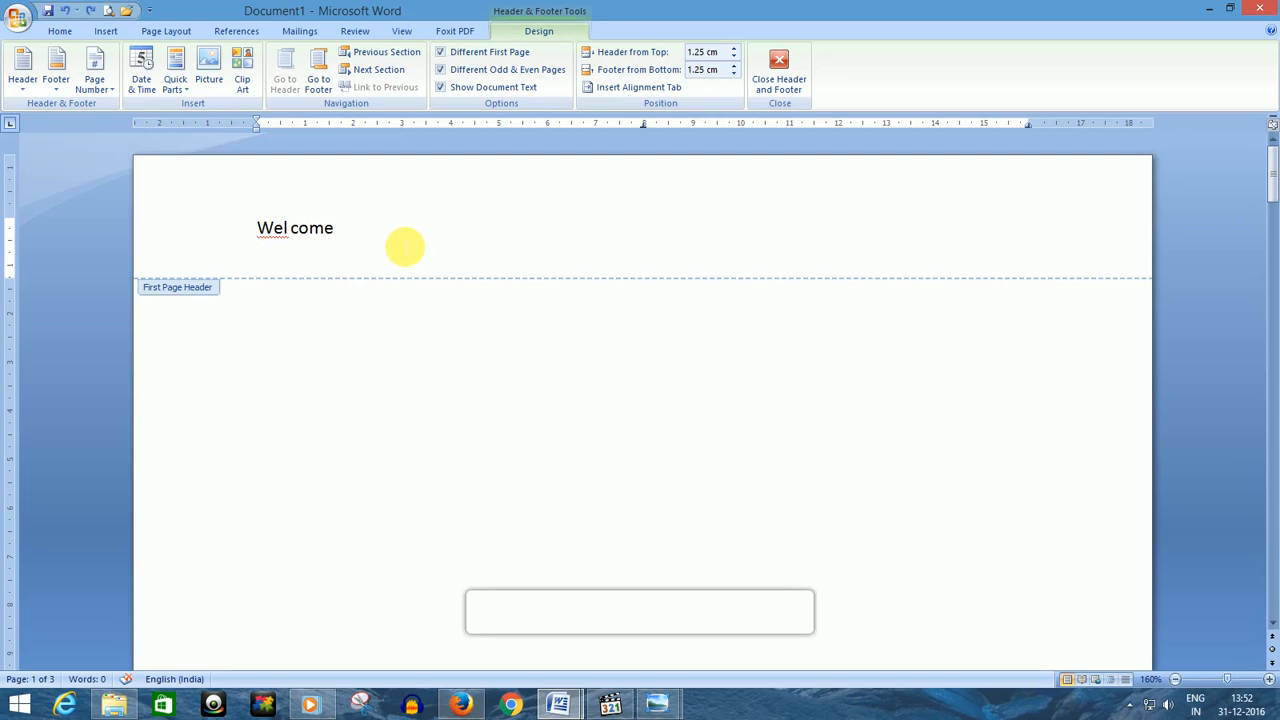
Try to remove the "Wel come" header from the first page.
left_click(354, 232)
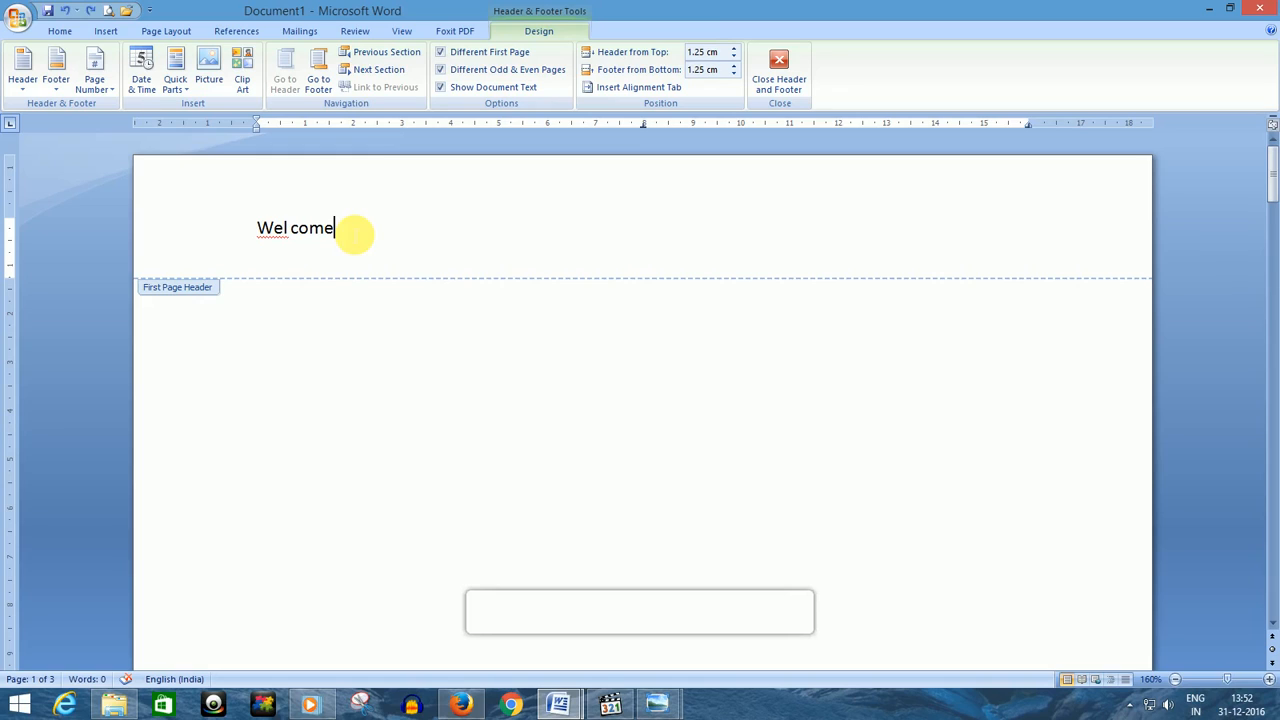
left_click(105, 31)
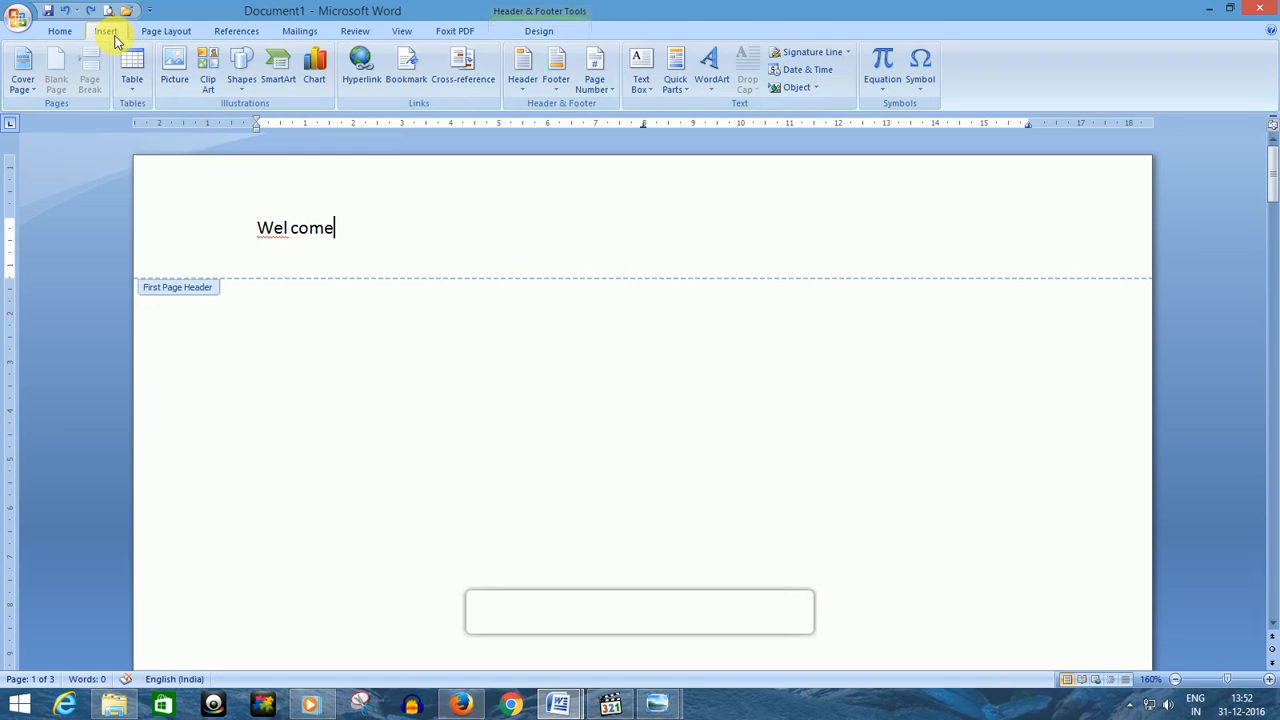
left_click(525, 80)
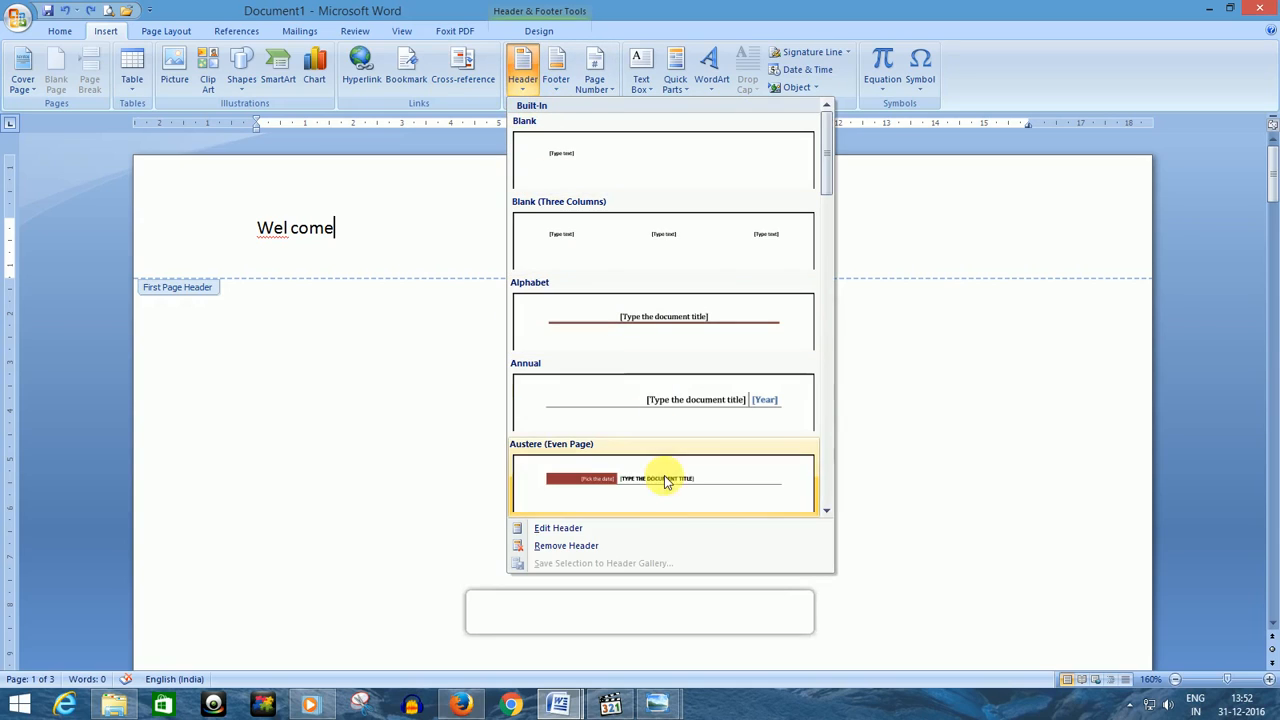
left_click(586, 547)
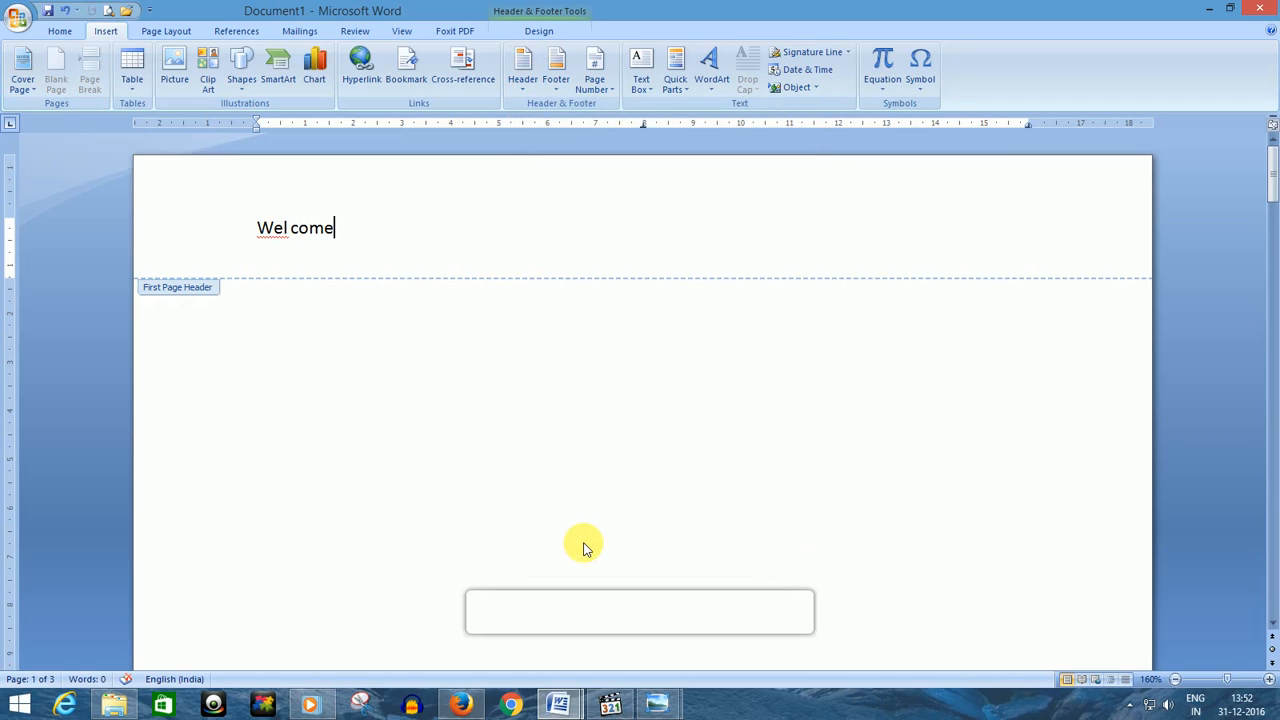
left_click(490, 237)
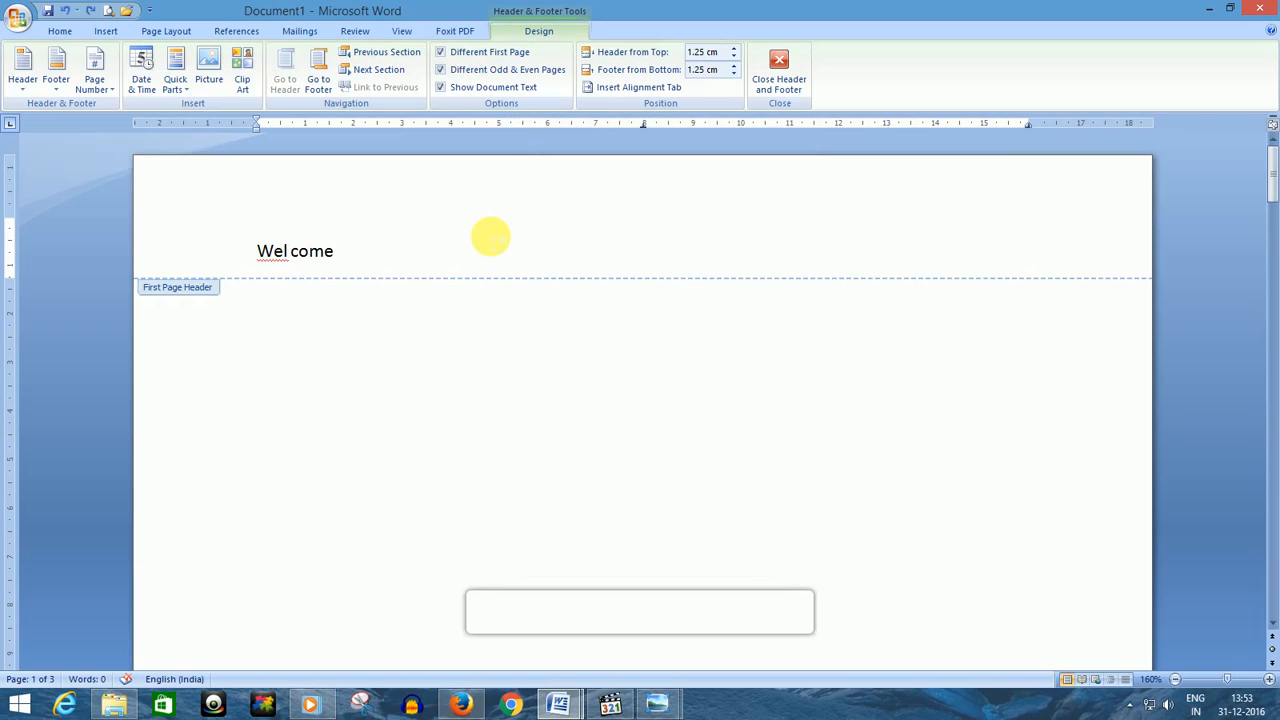
Turn off the Different First Page and Different Odd & Even Pages options for the headers and footers.
left_click(443, 54)
left_click(441, 69)
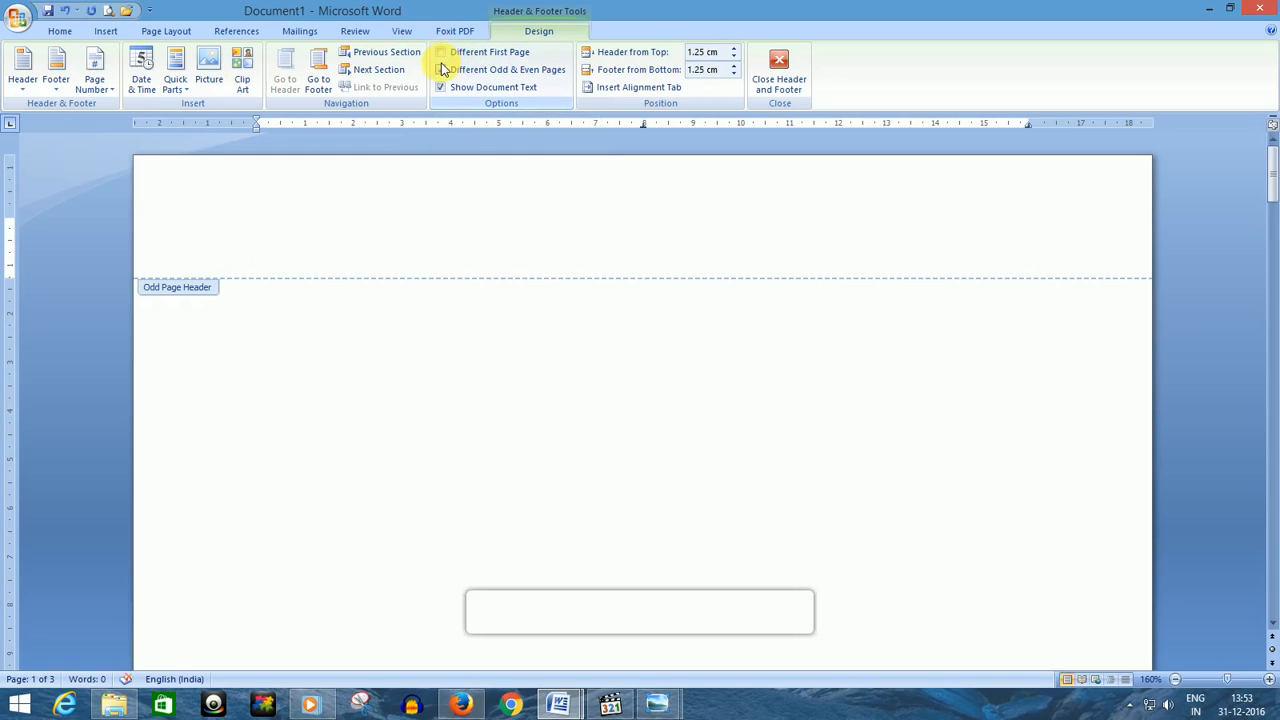
left_click(440, 69)
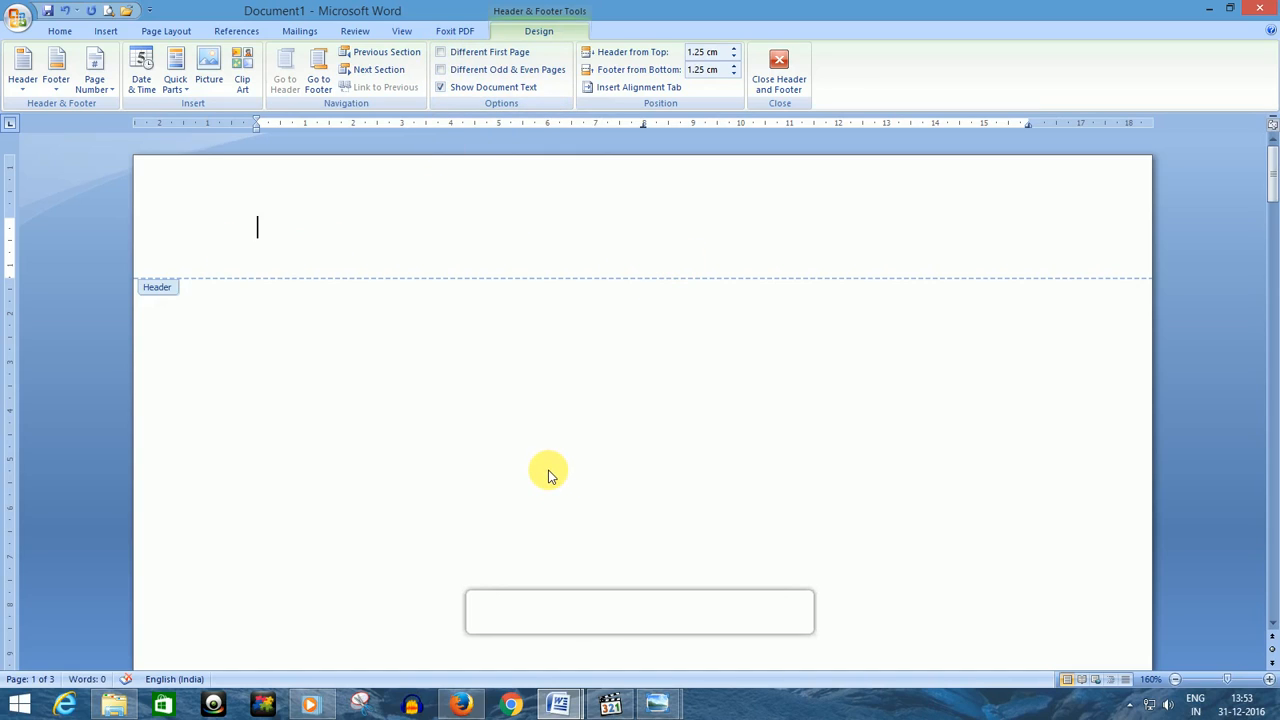
Remove the author's name footer from the document's pages.
scroll(548, 475, "down", 15)
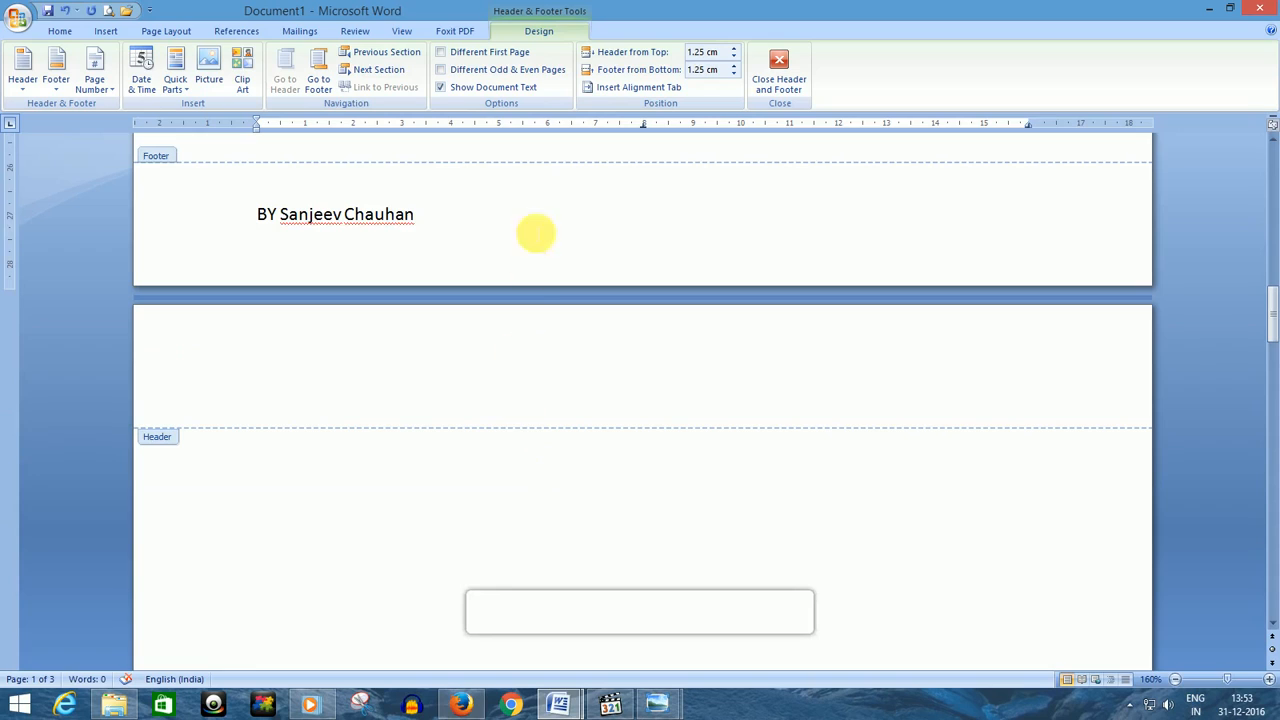
left_click(102, 32)
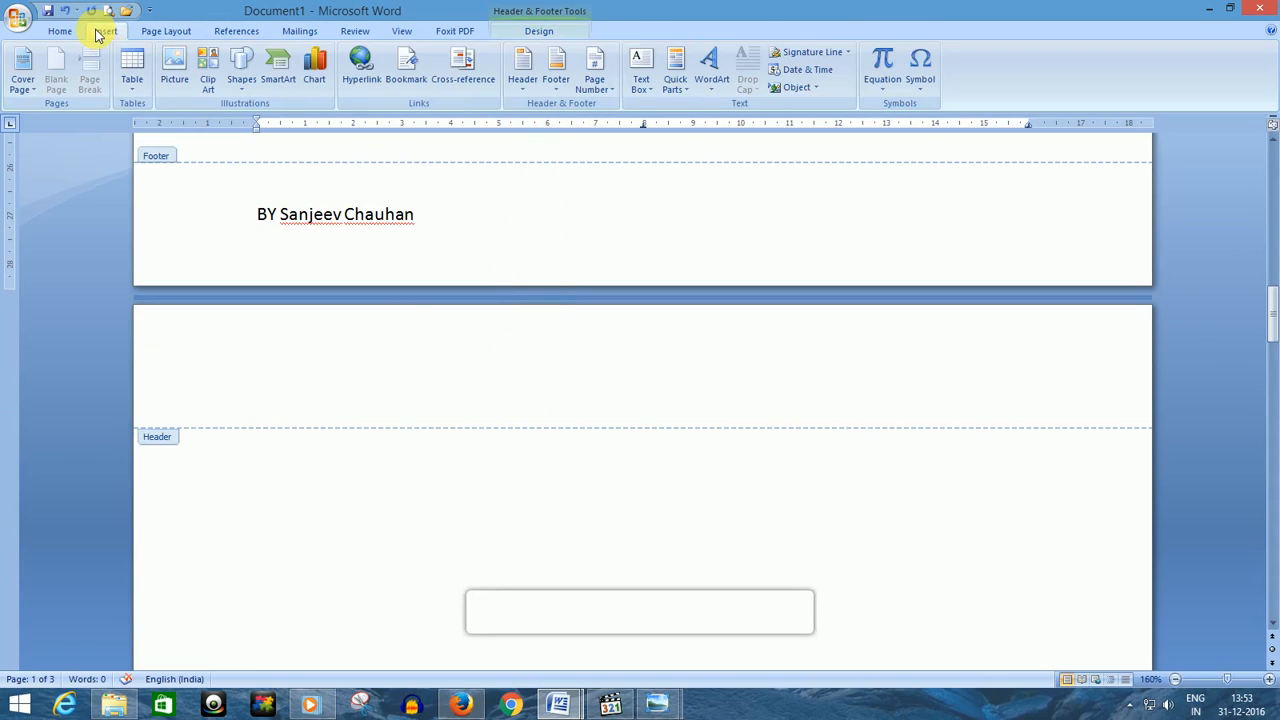
left_click(563, 86)
left_click(590, 545)
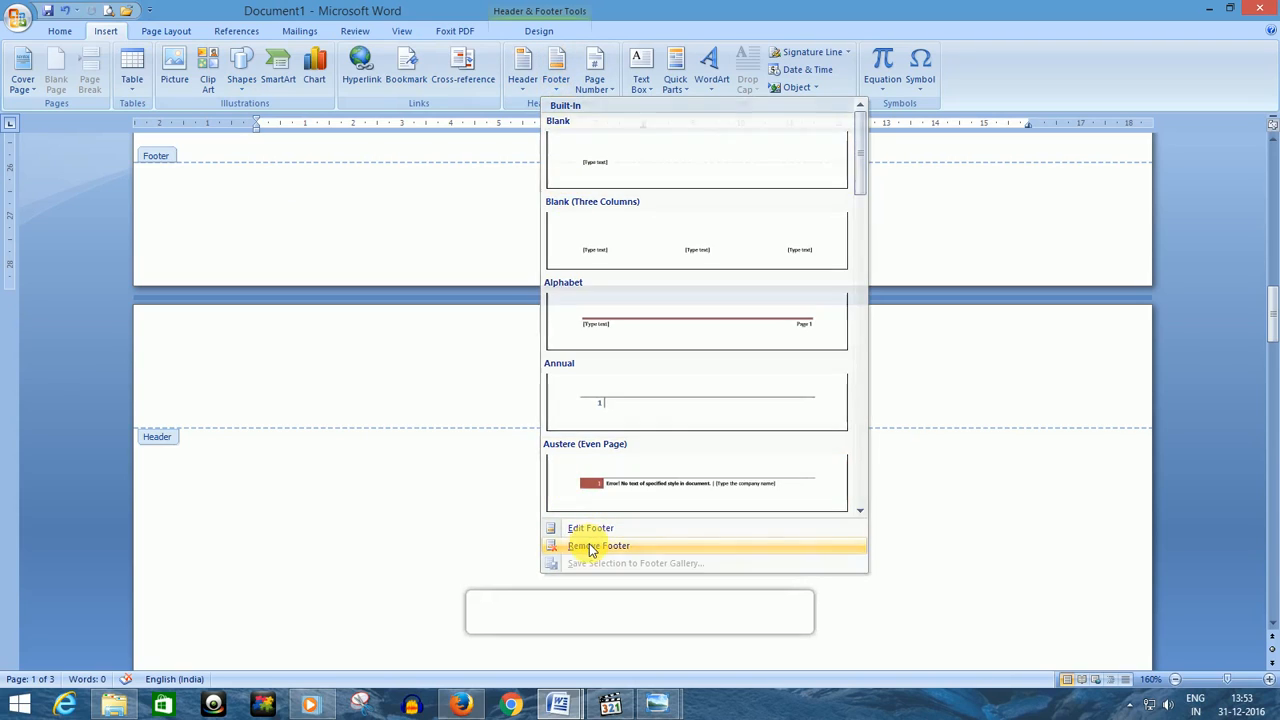
Add page numbers at the bottom of the pages in the Plain Number 3 style and look through the pages.
scroll(822, 392, "up", 5)
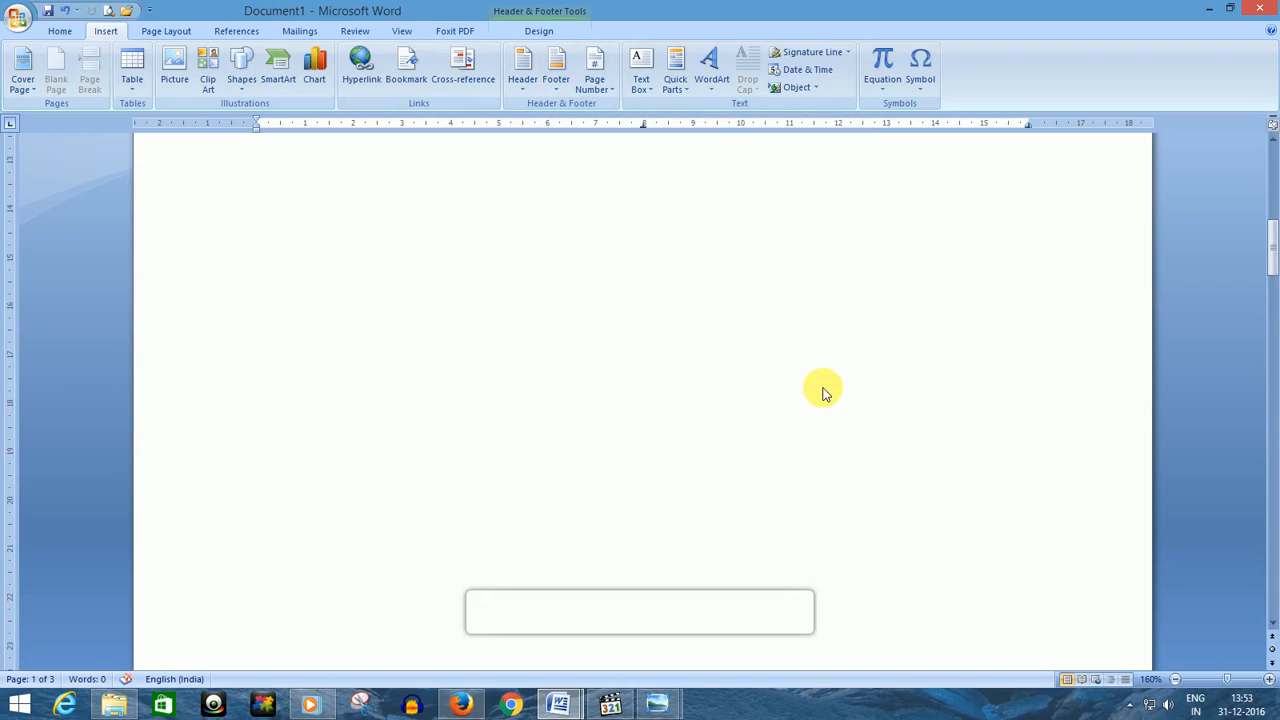
scroll(822, 392, "up", 2)
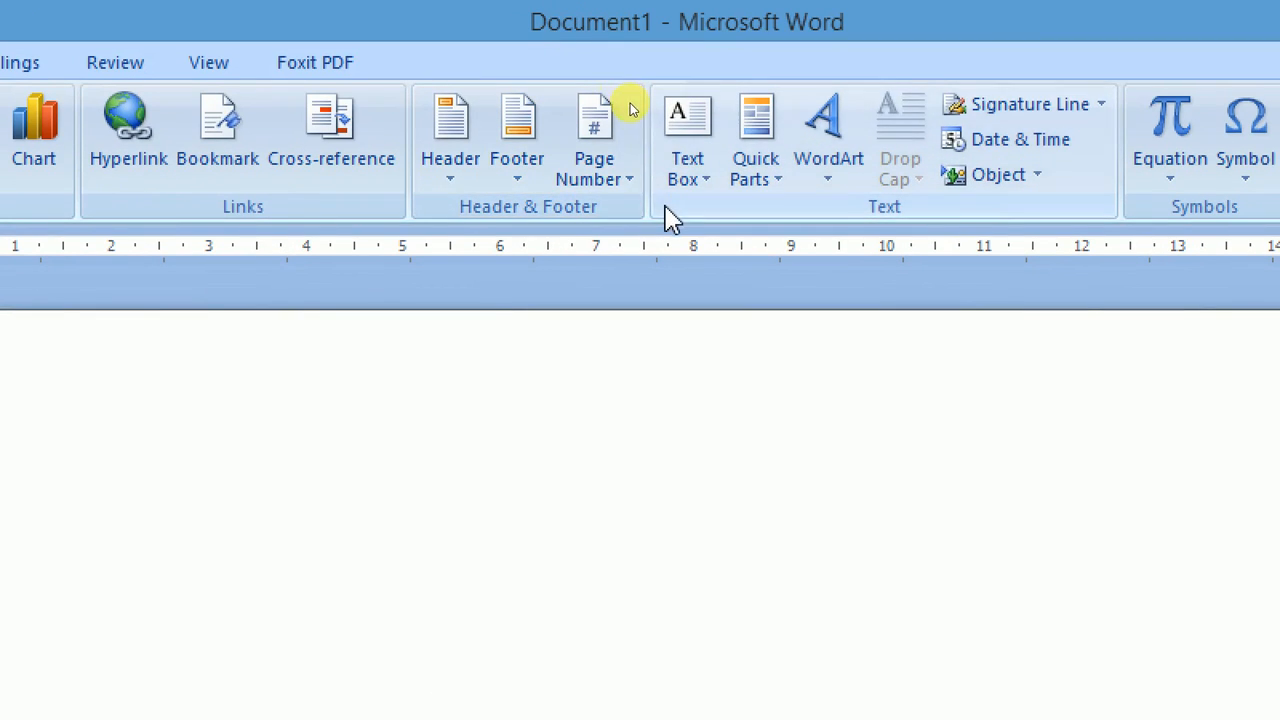
left_click(604, 153)
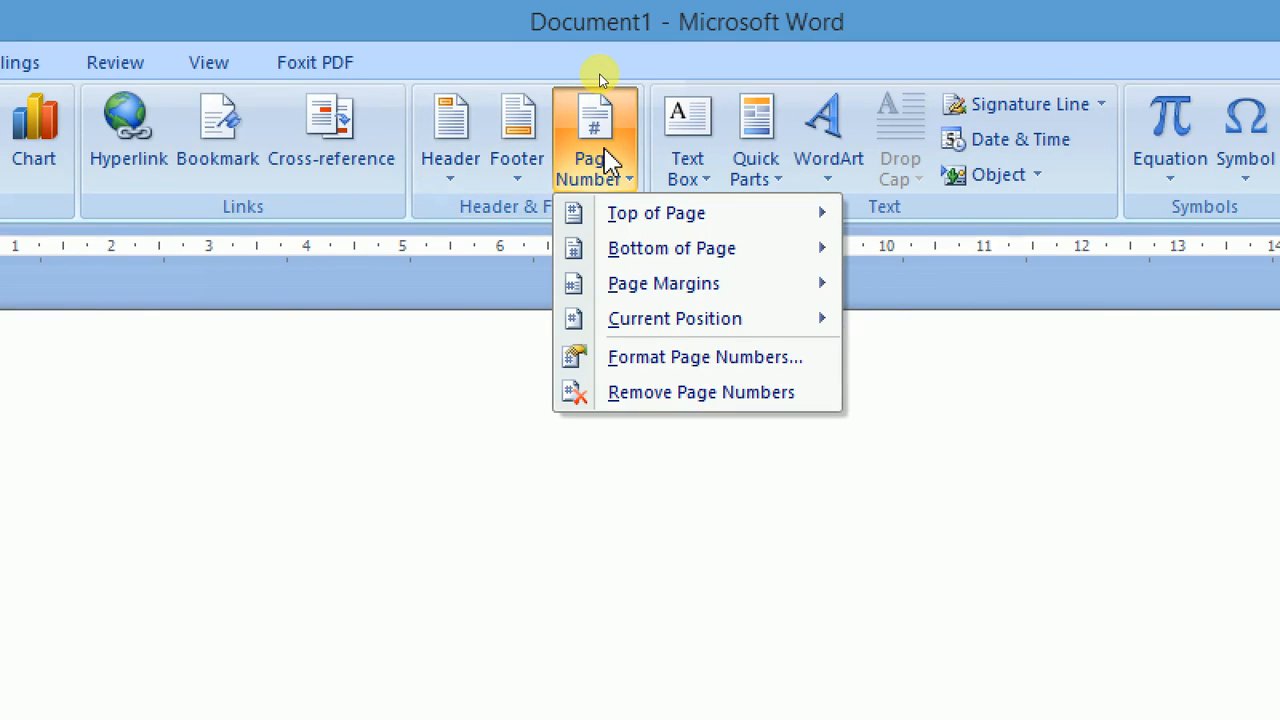
mouse_move(648, 216)
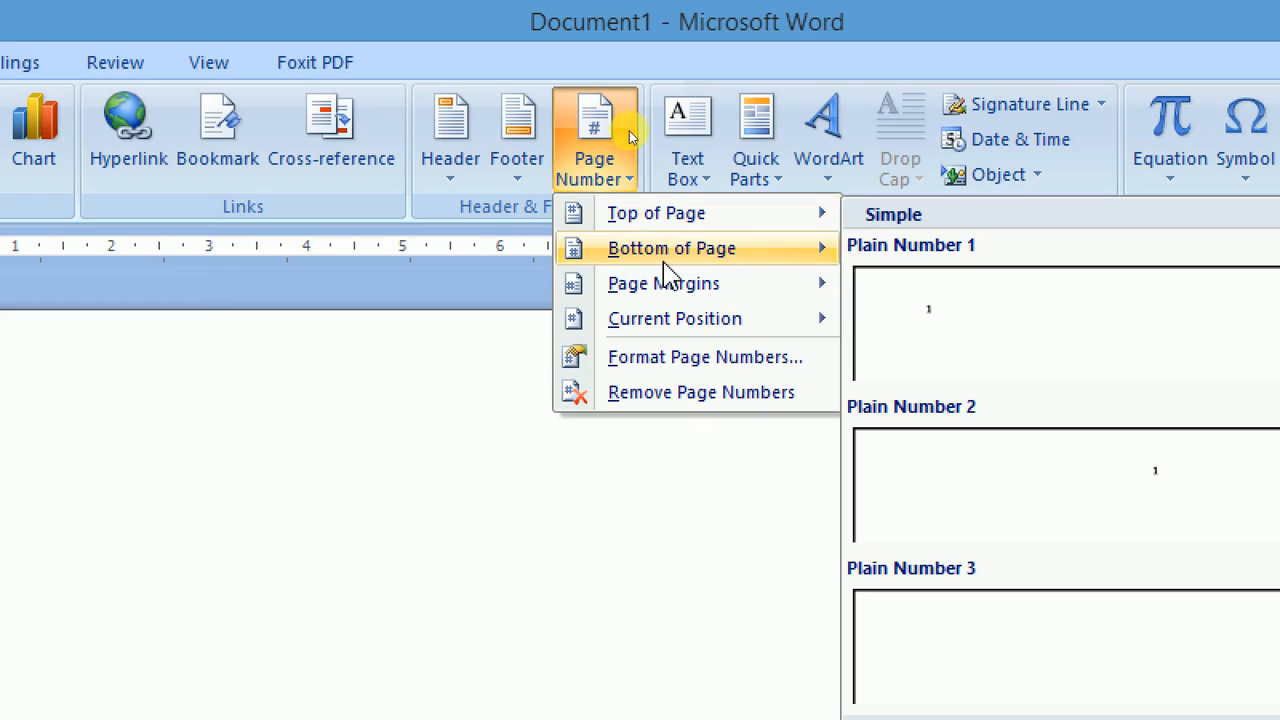
mouse_move(666, 270)
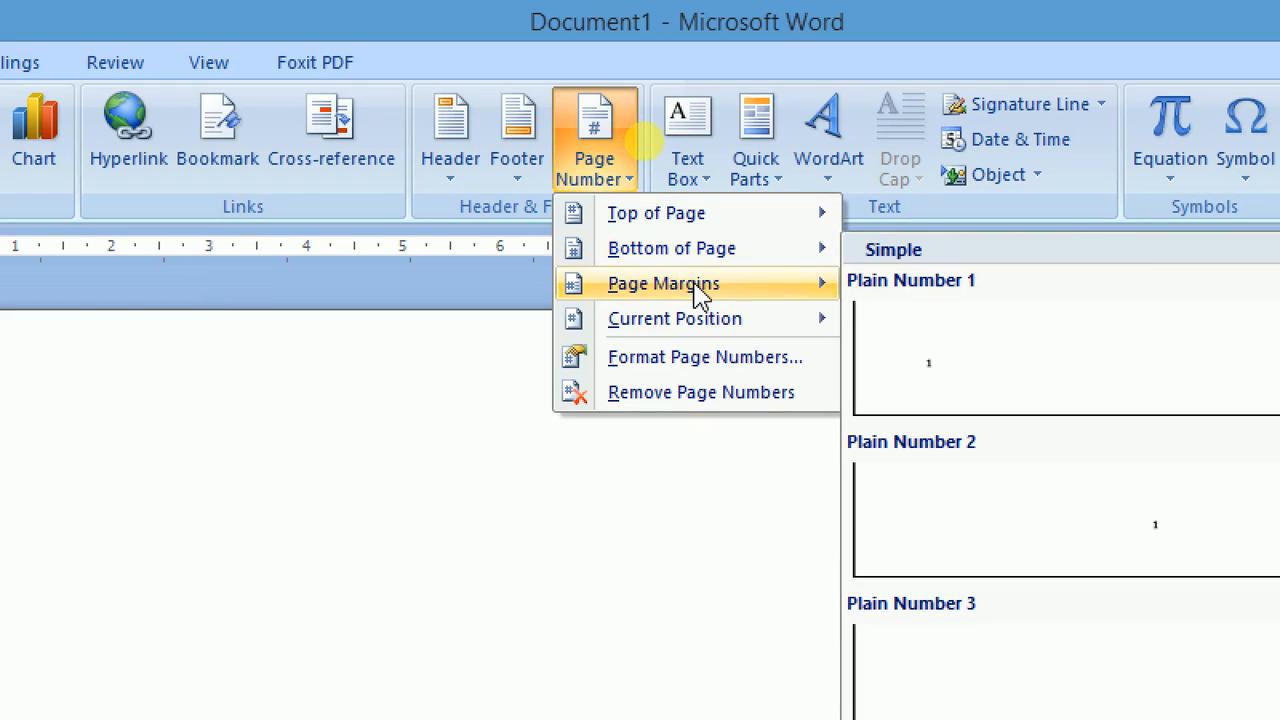
mouse_move(694, 290)
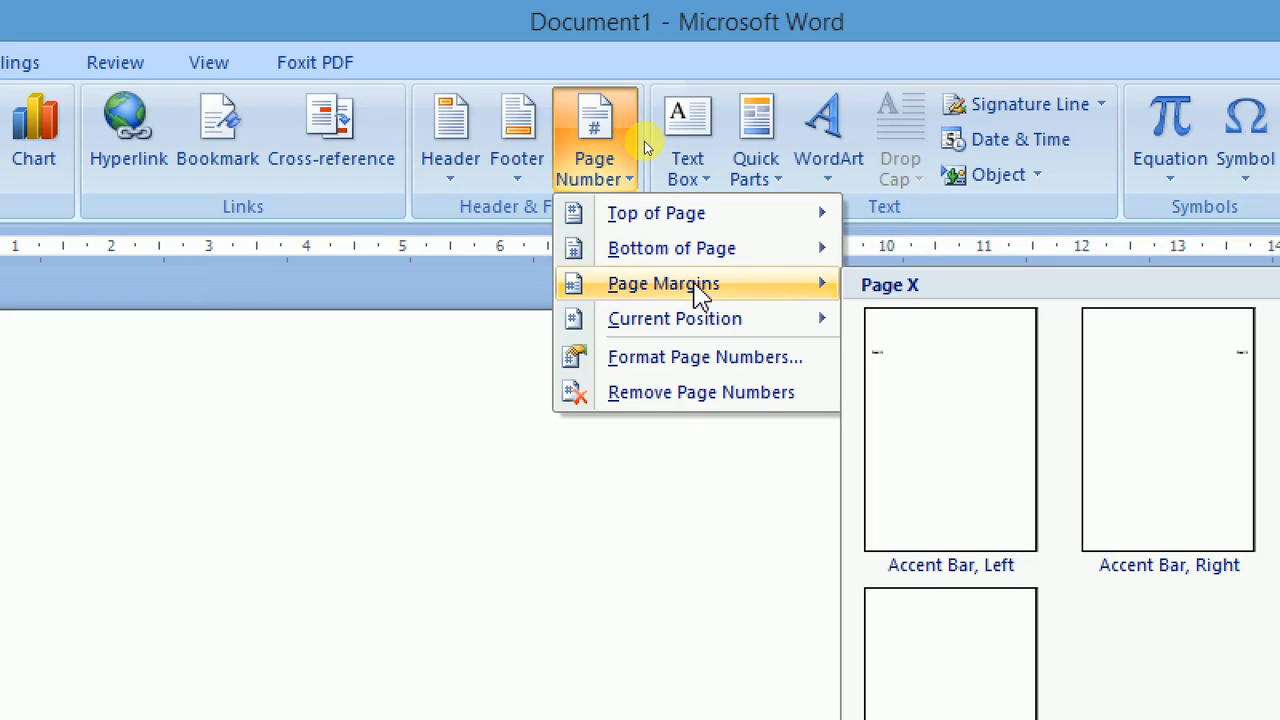
mouse_move(695, 320)
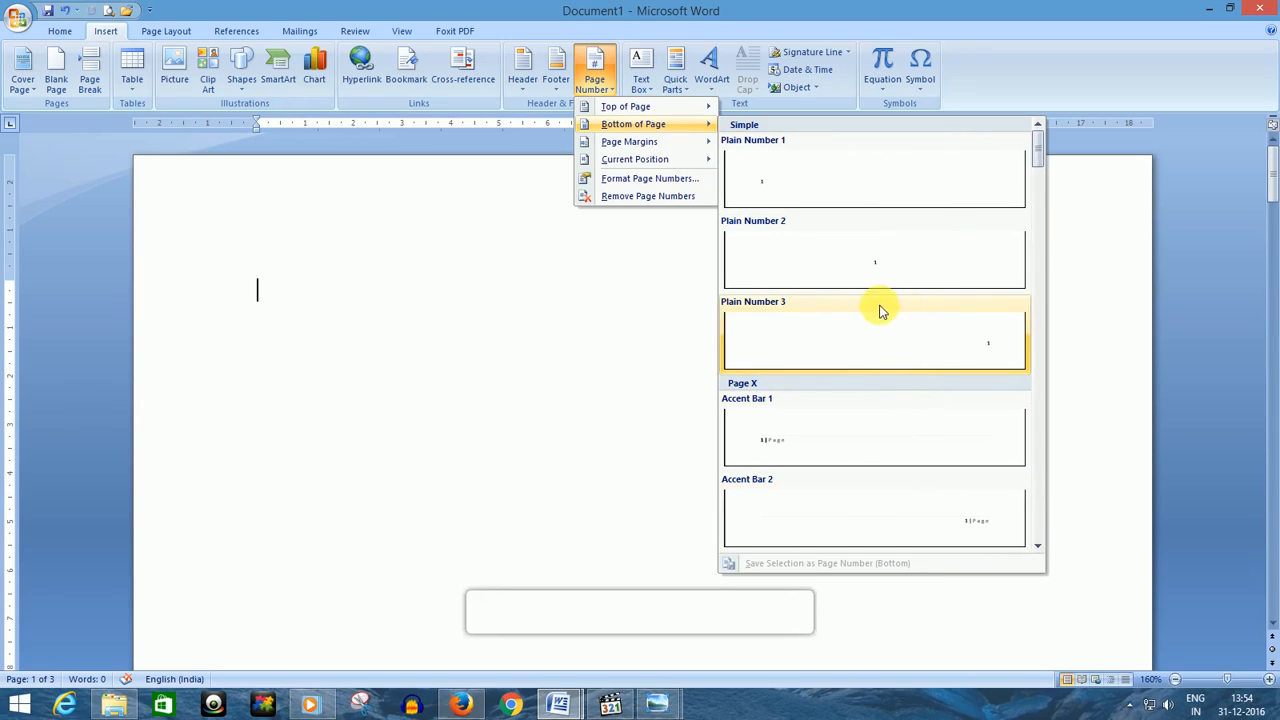
left_click(955, 347)
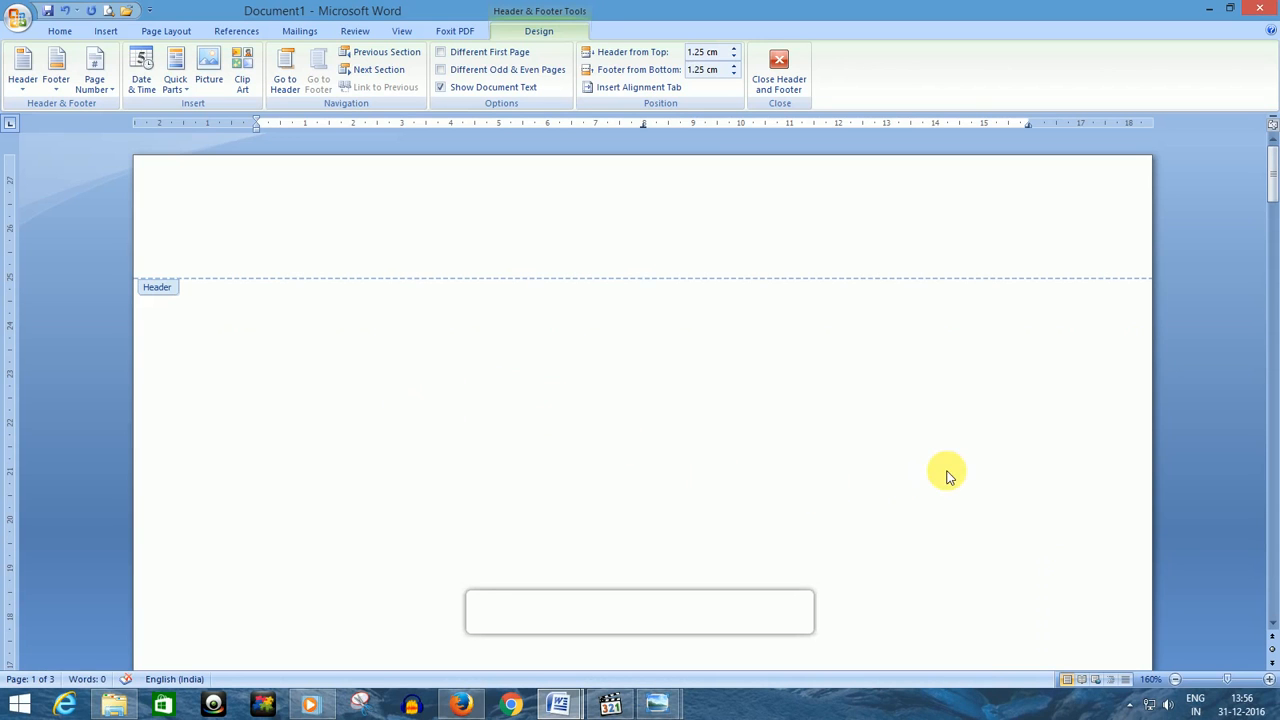
scroll(950, 475, "down", 3)
scroll(950, 475, "down", 5)
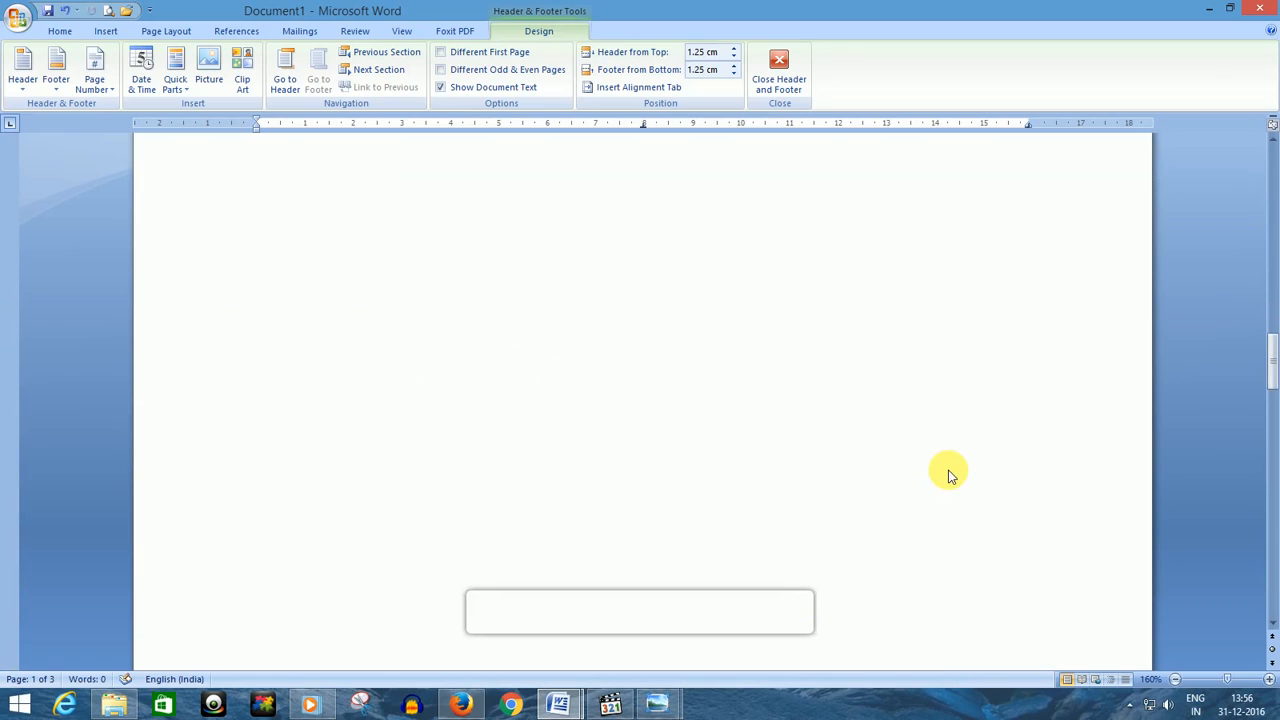
scroll(950, 475, "down", 10)
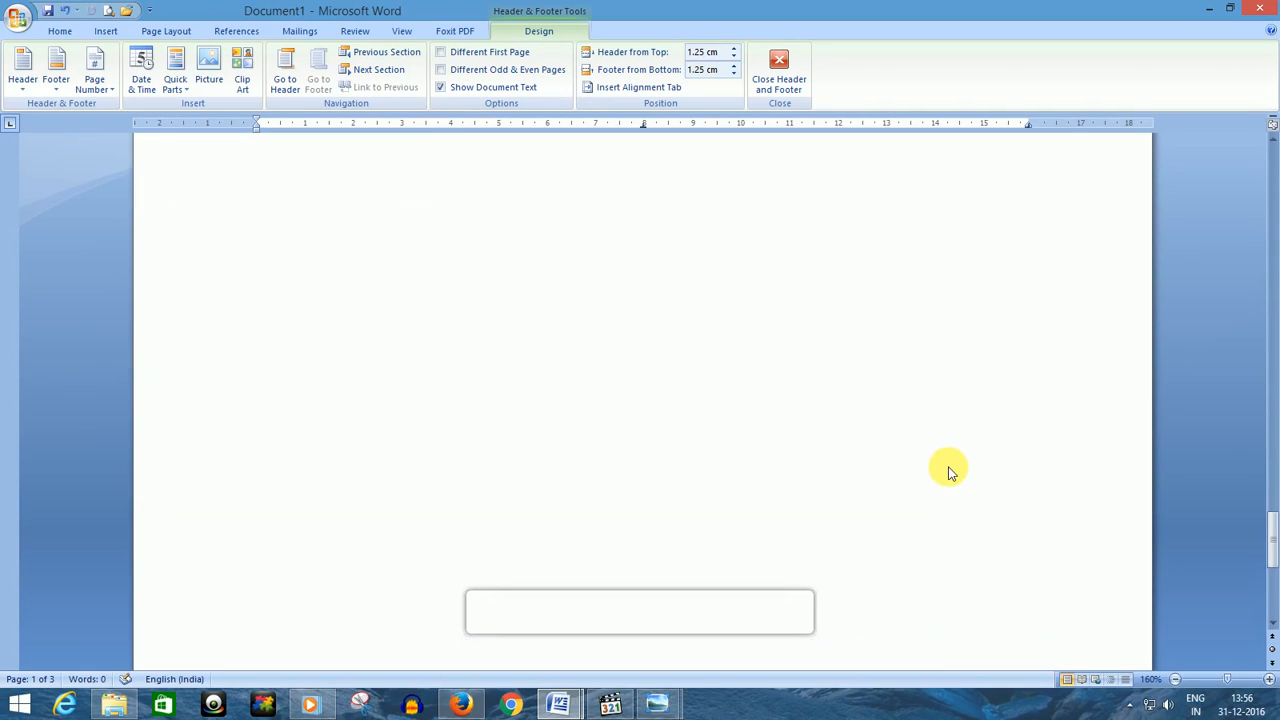
scroll(950, 470, "up", 15)
scroll(948, 470, "up", 10)
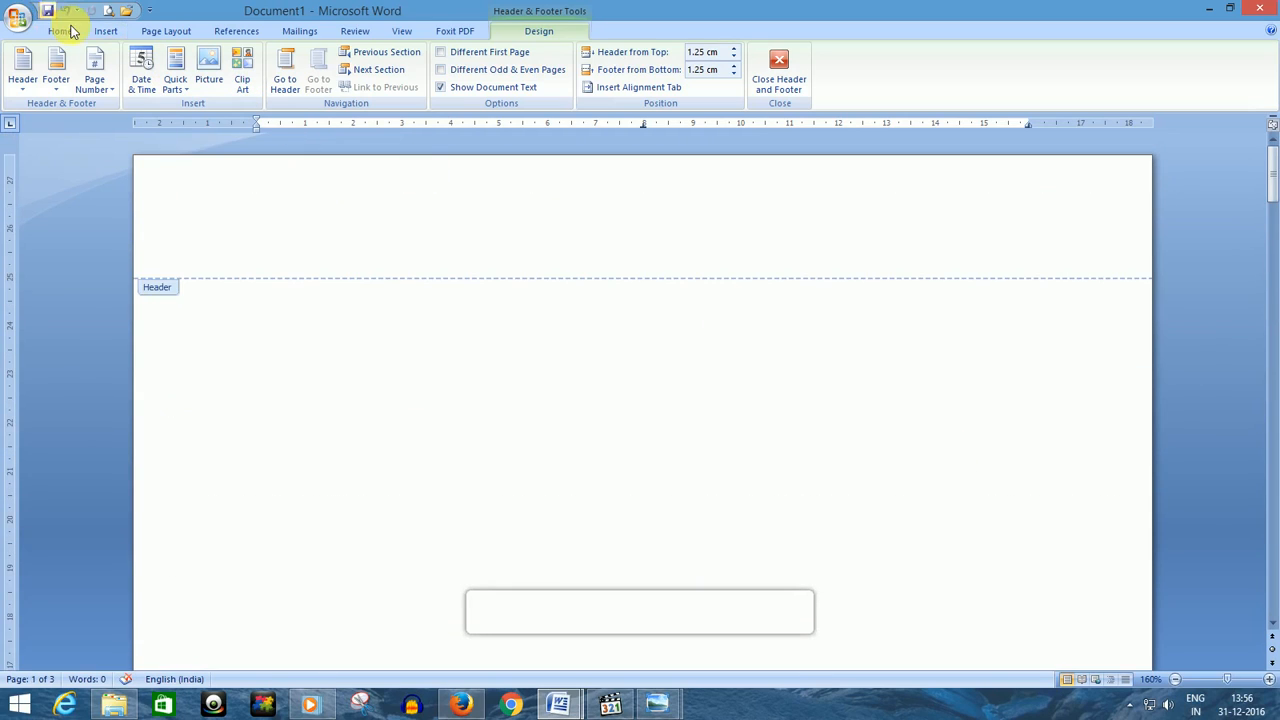
Remove the page numbers from the document and check the footer at the end of the first page.
left_click(105, 31)
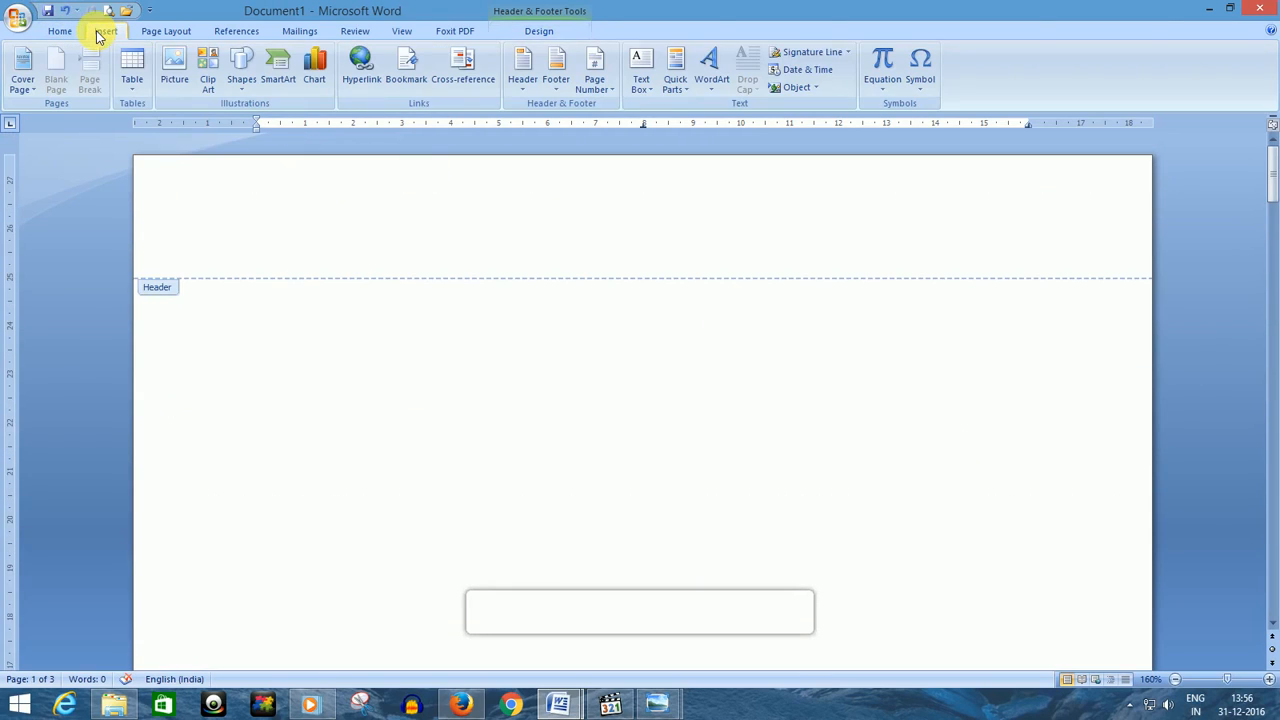
left_click(593, 78)
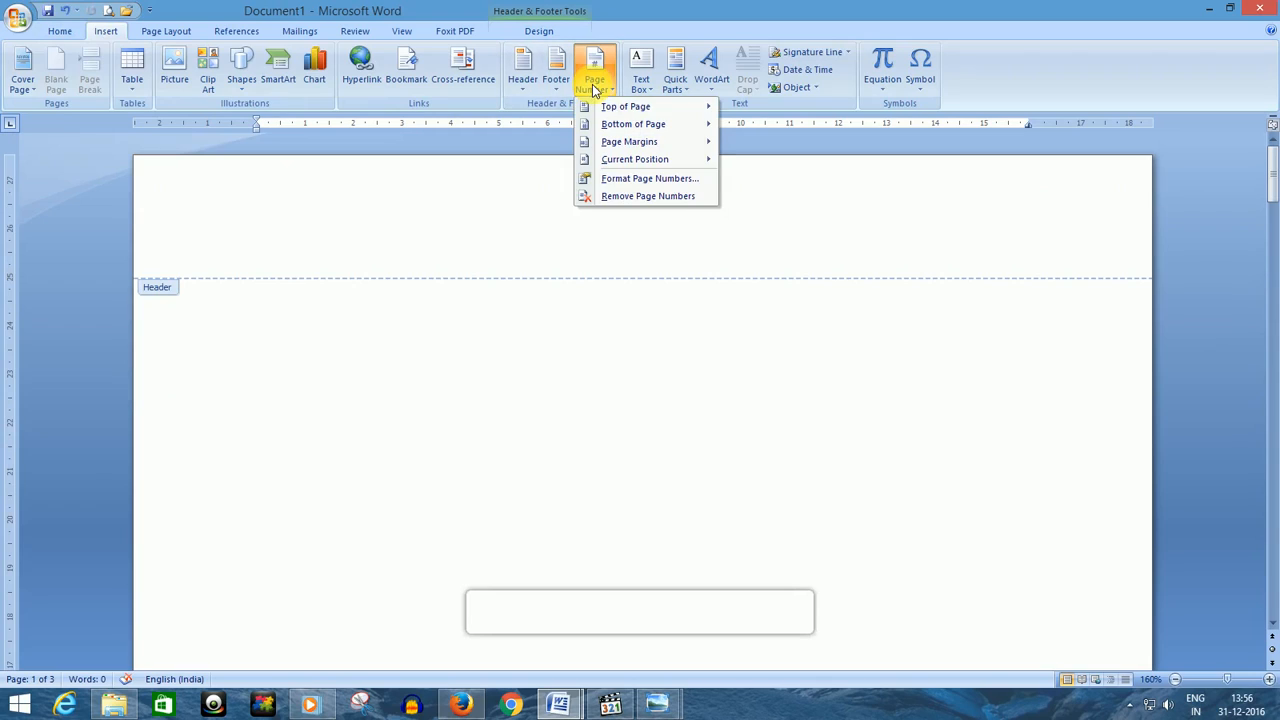
left_click(623, 203)
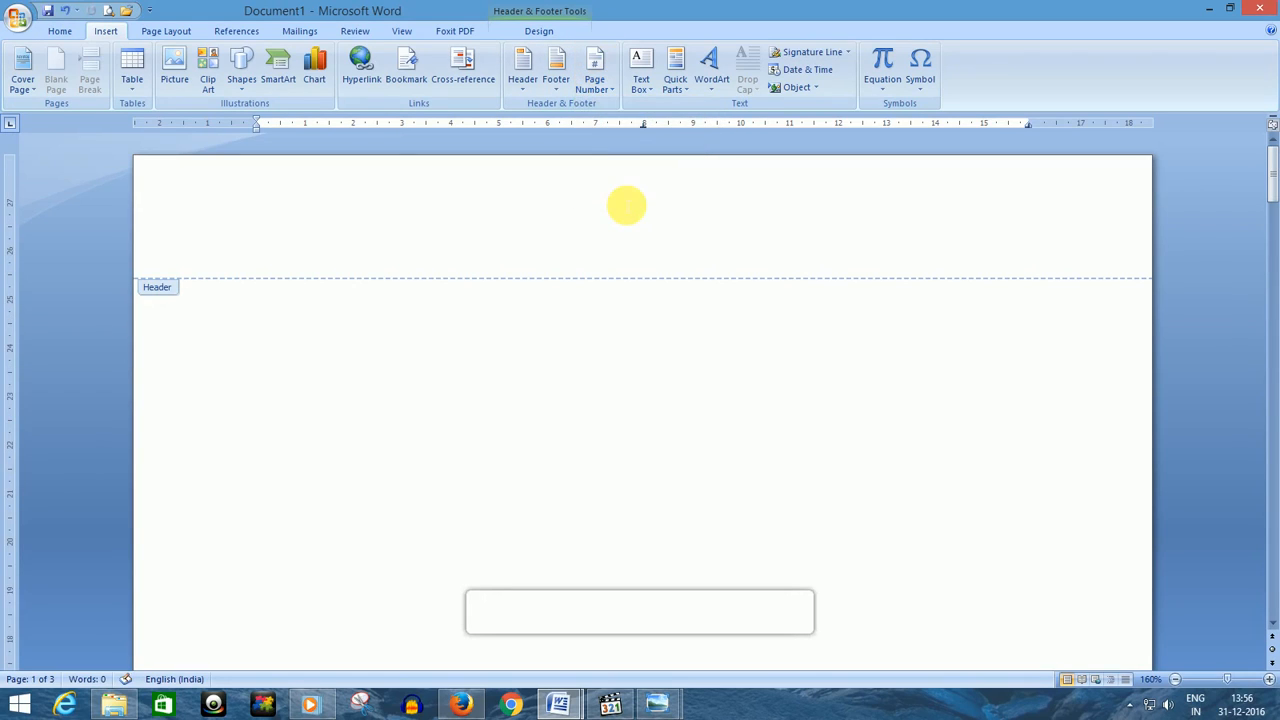
scroll(626, 206, "down", 10)
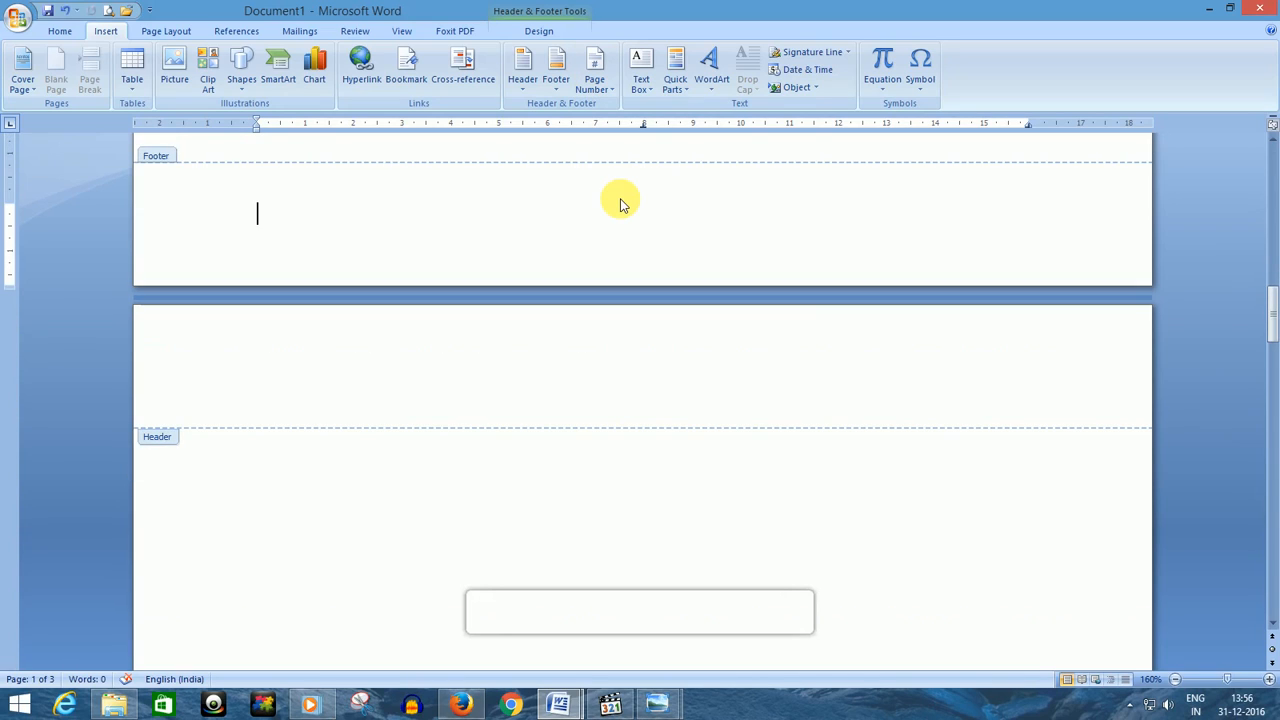
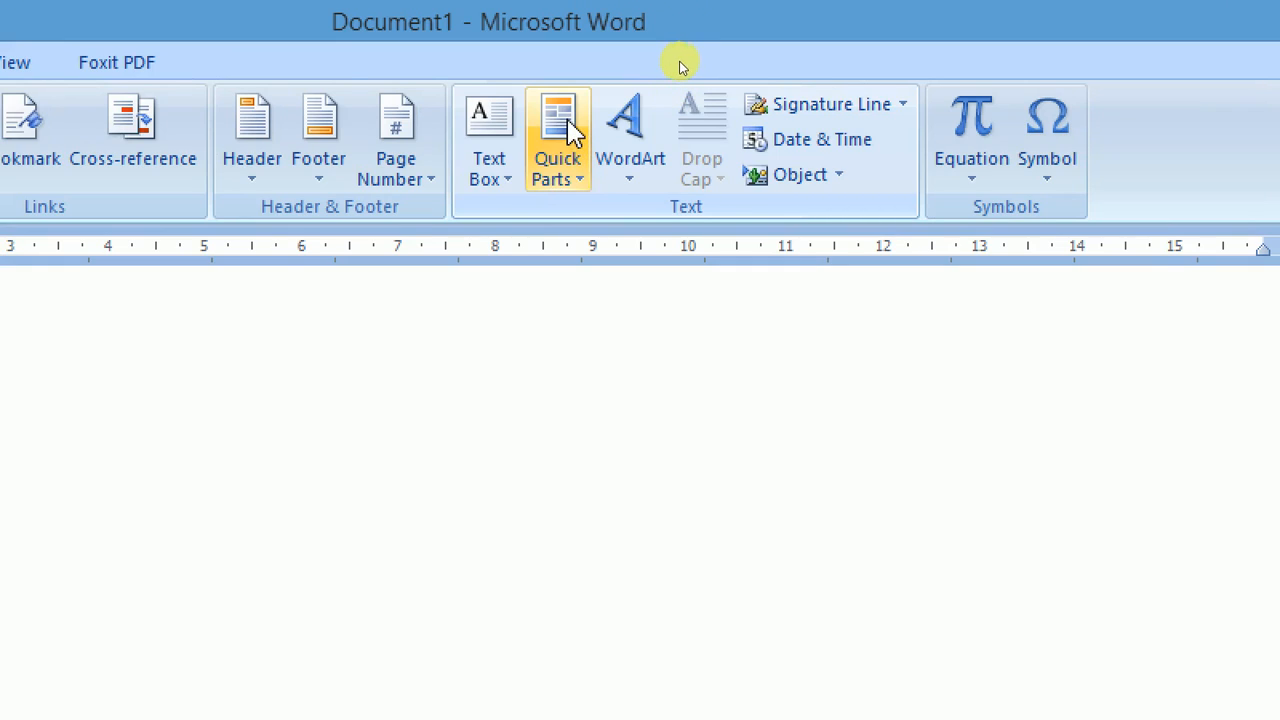
Insert a Comments document property containing "yuyuyogyu" in the page body, and undo both the text and the insertion.
left_click(573, 183)
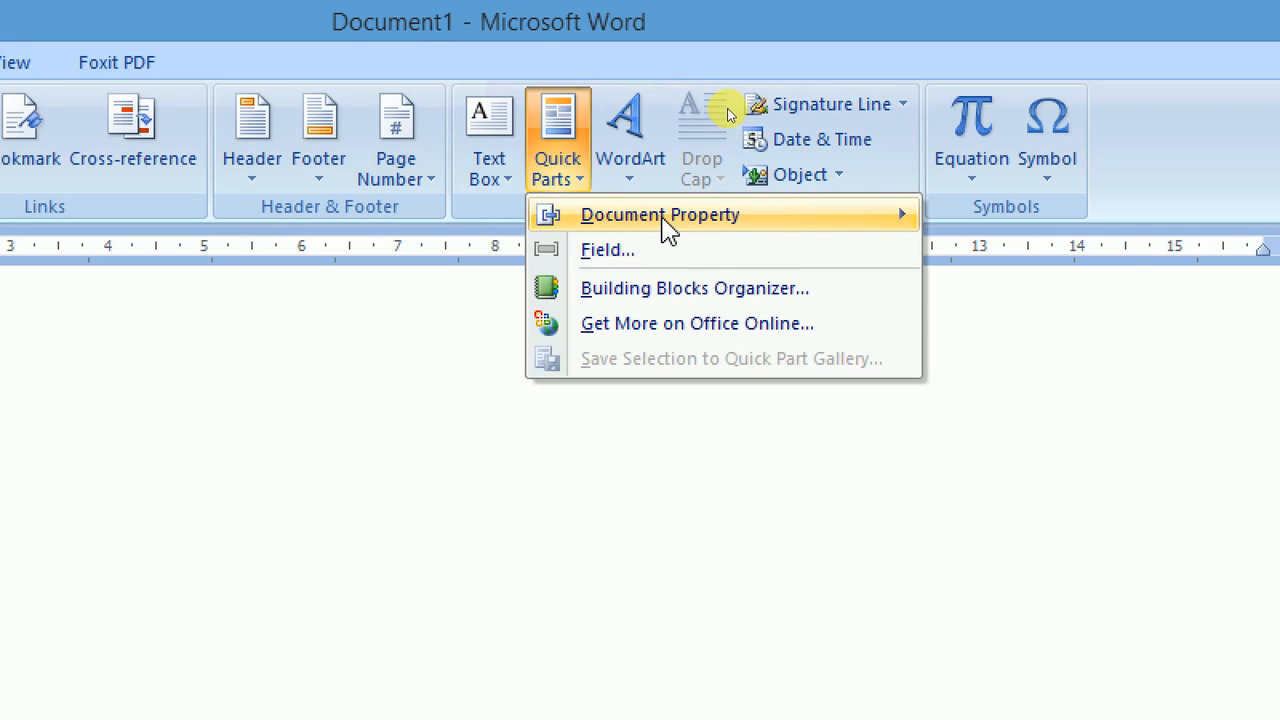
mouse_move(664, 224)
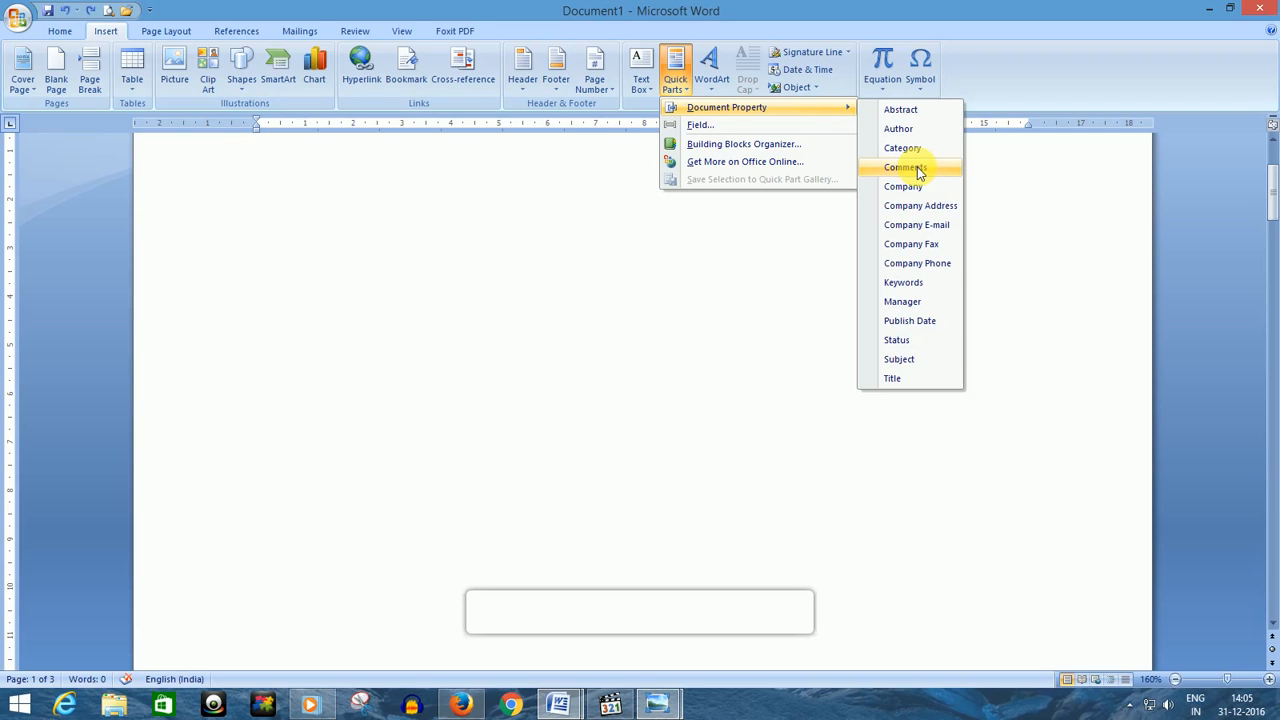
left_click(919, 172)
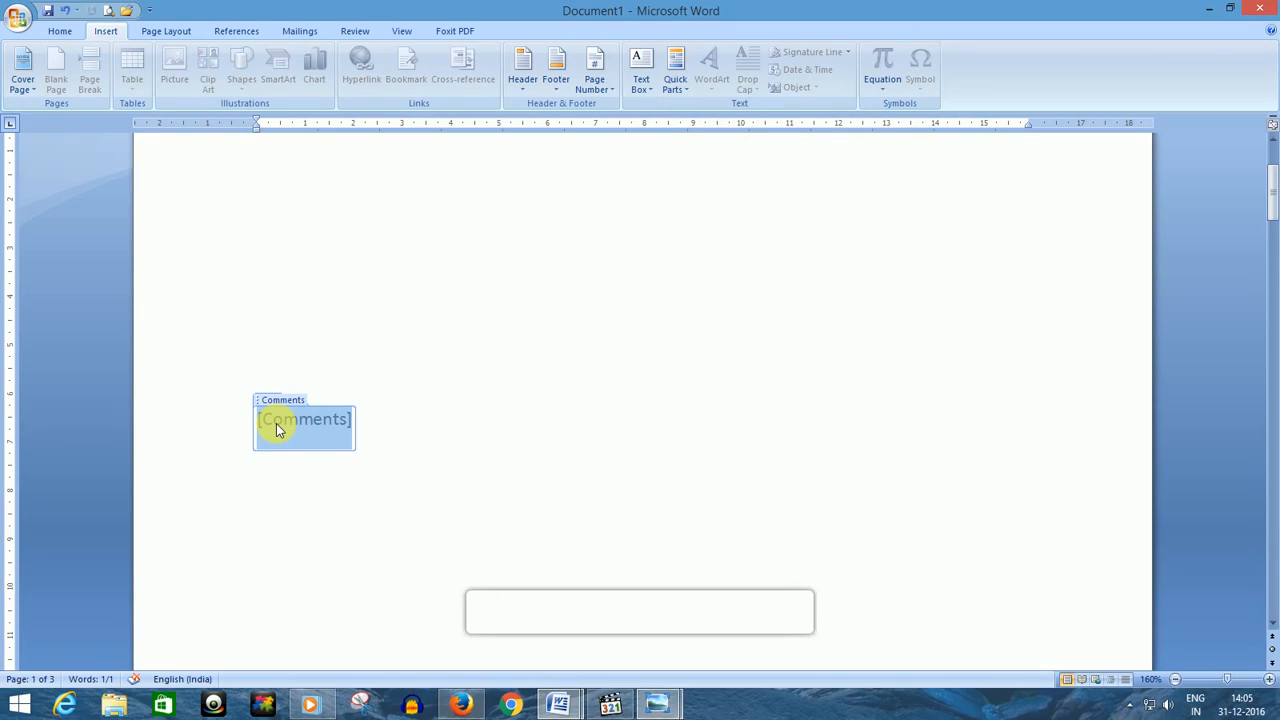
type("yuyuyogyu")
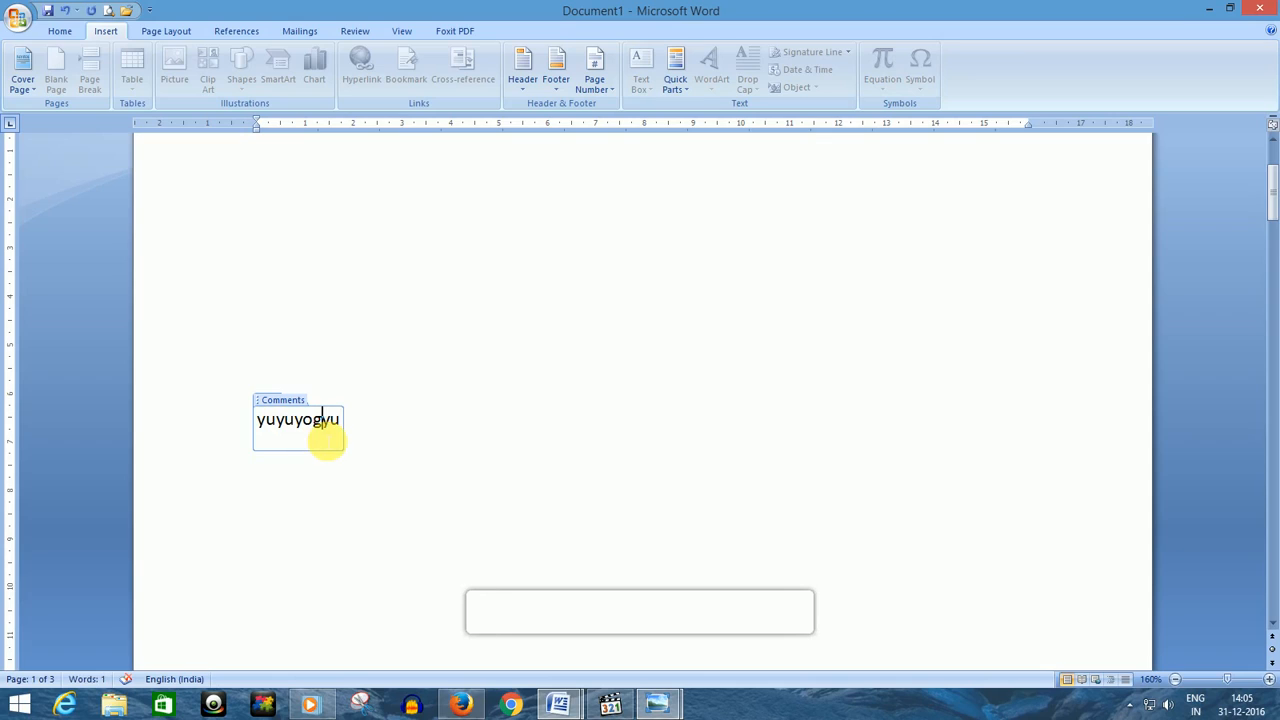
key("ctrl+z")
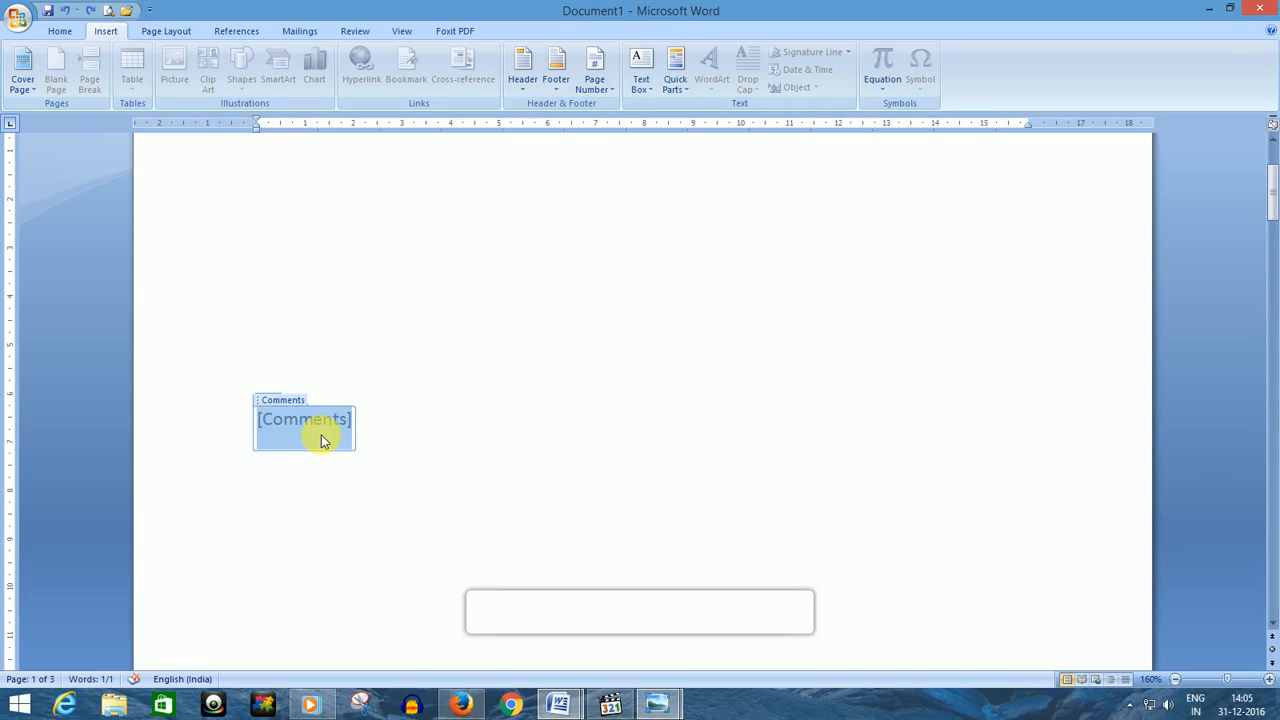
key("ctrl+z")
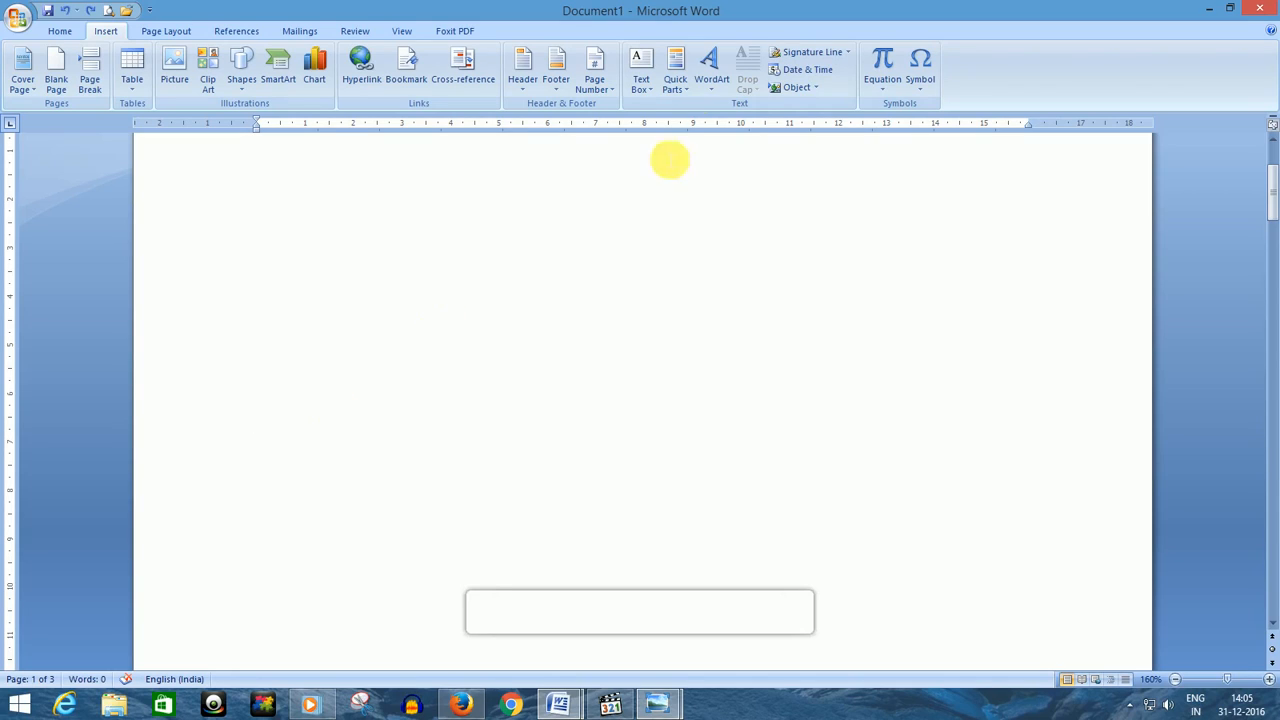
Insert a purple-and-red gradient WordArt with a cast shadow, reading "NET SANSAR", in the page body.
left_click(703, 95)
left_click(720, 291)
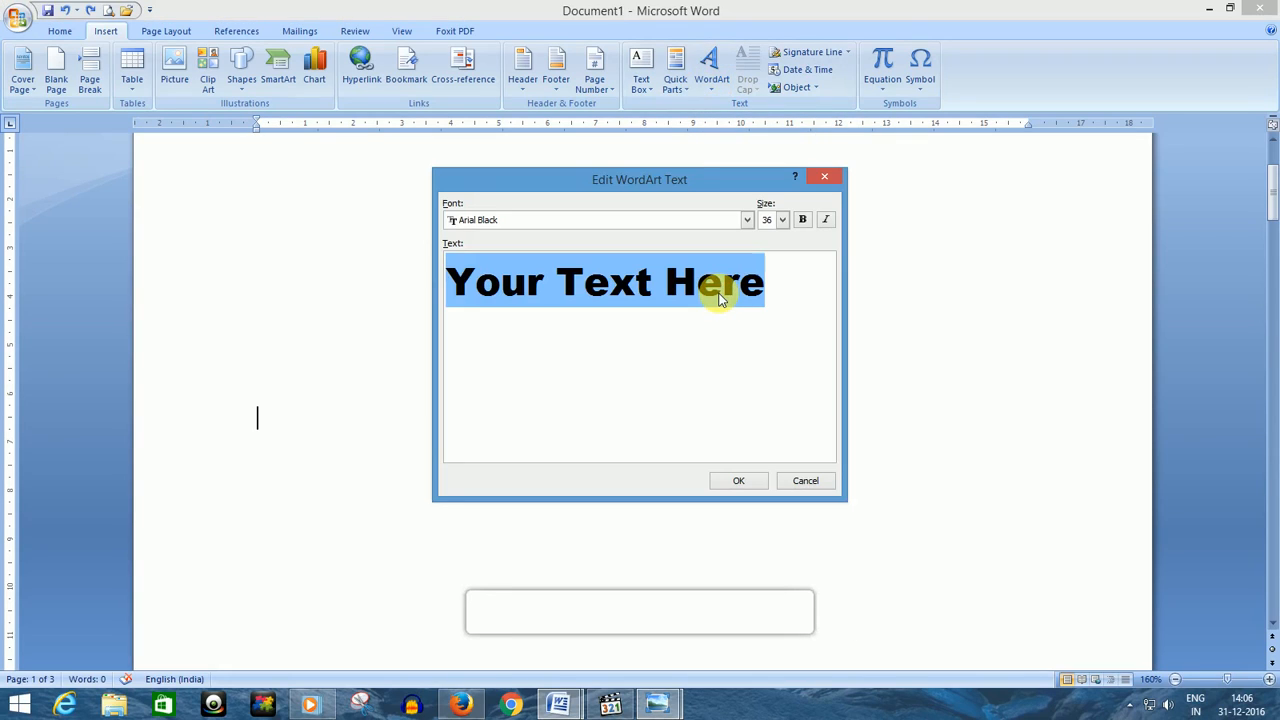
type("NET ")
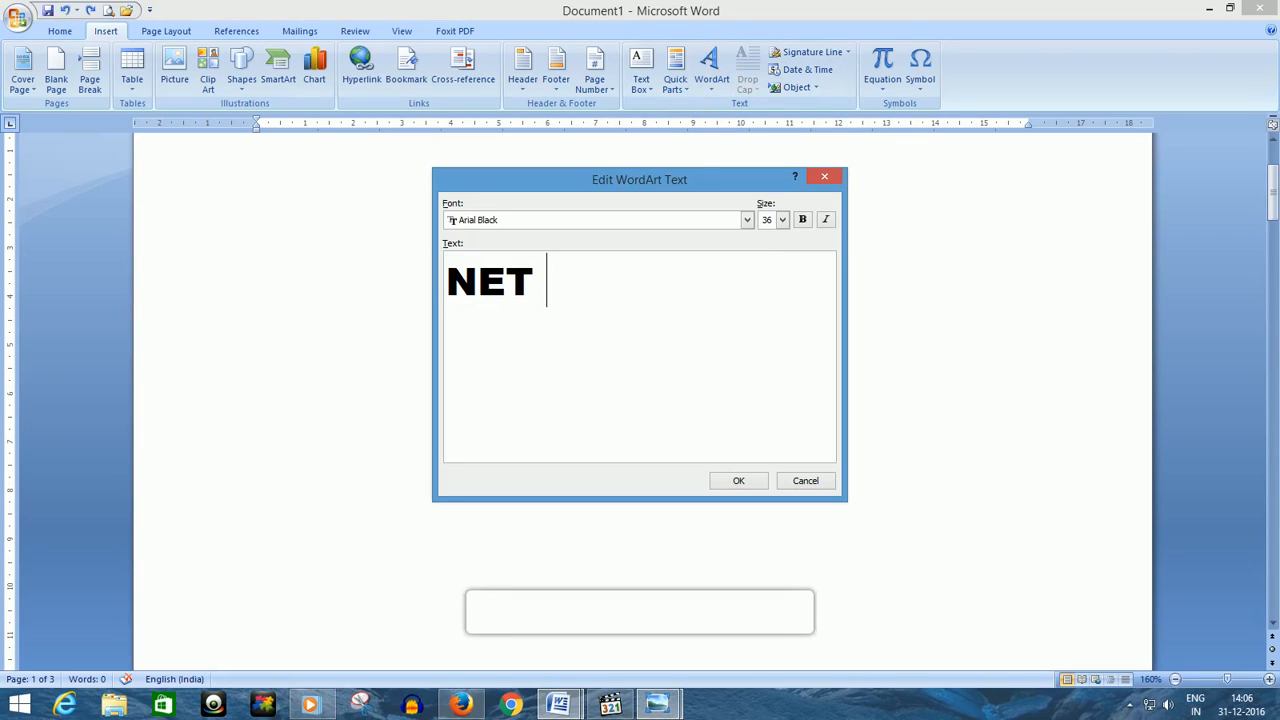
type("SANSAR")
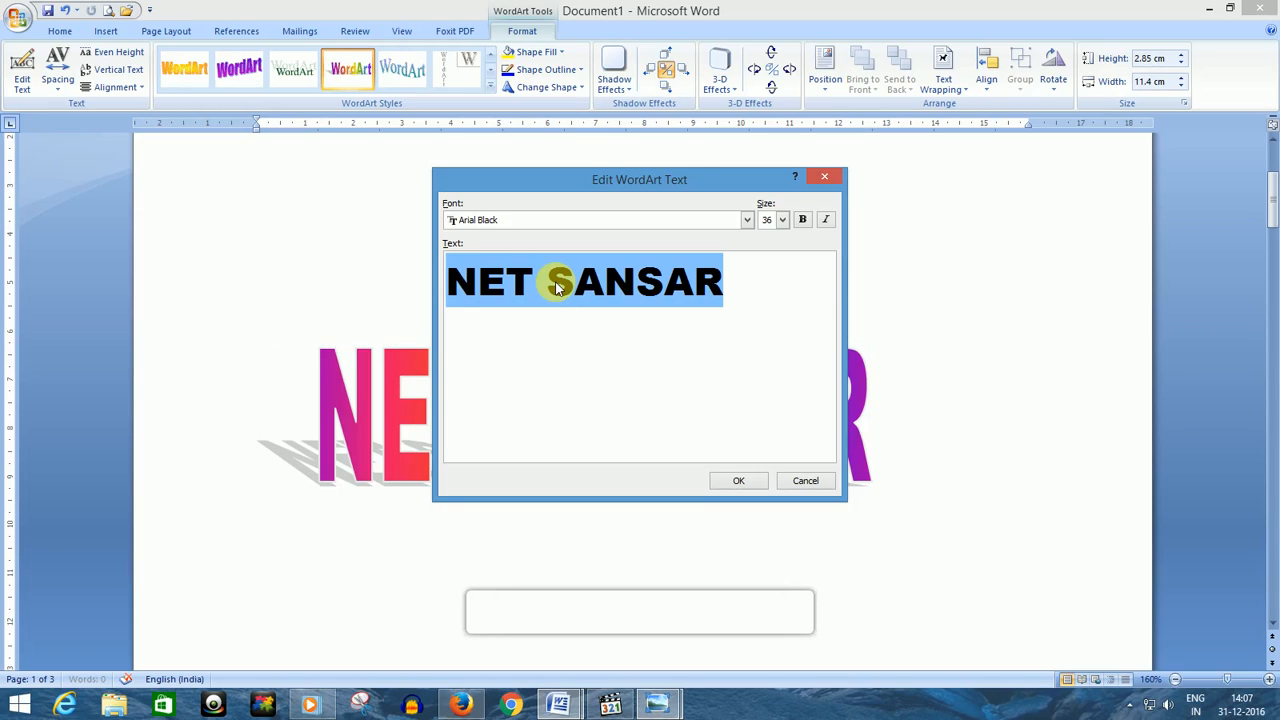
Replace the WordArt text with "Net sansar" and apply the edit.
type("N")
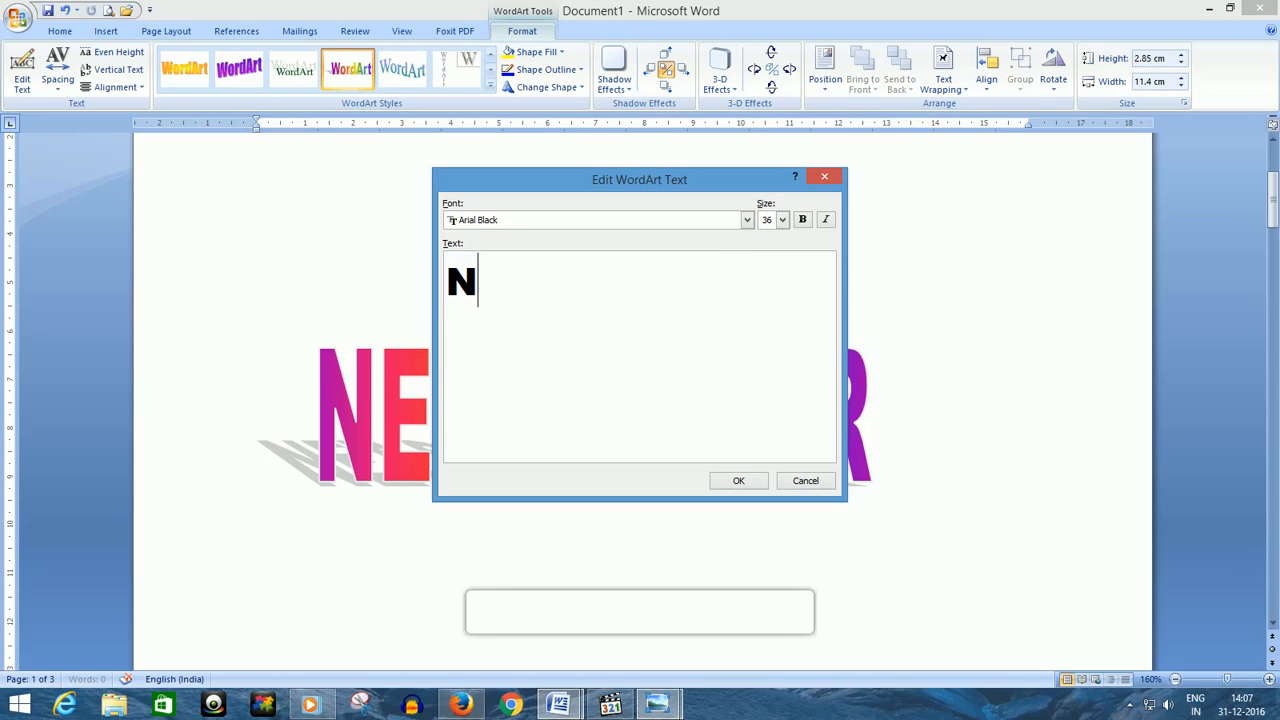
type("et ")
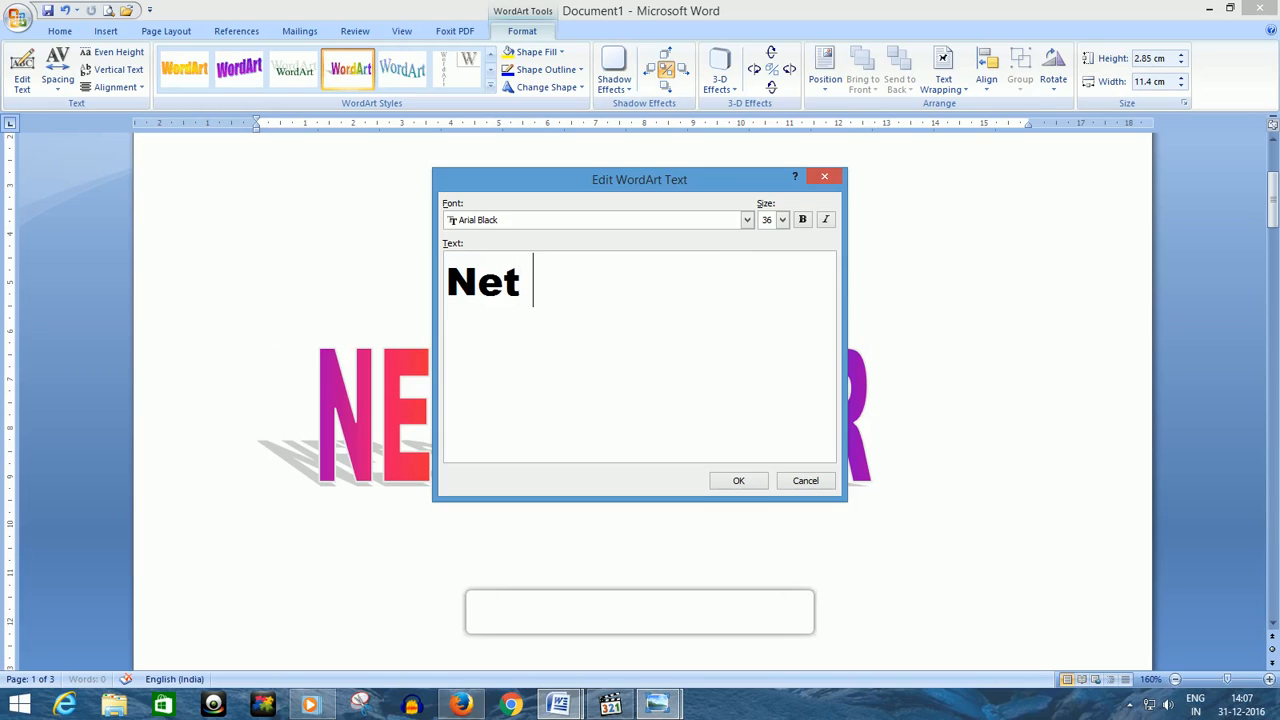
type("sansar")
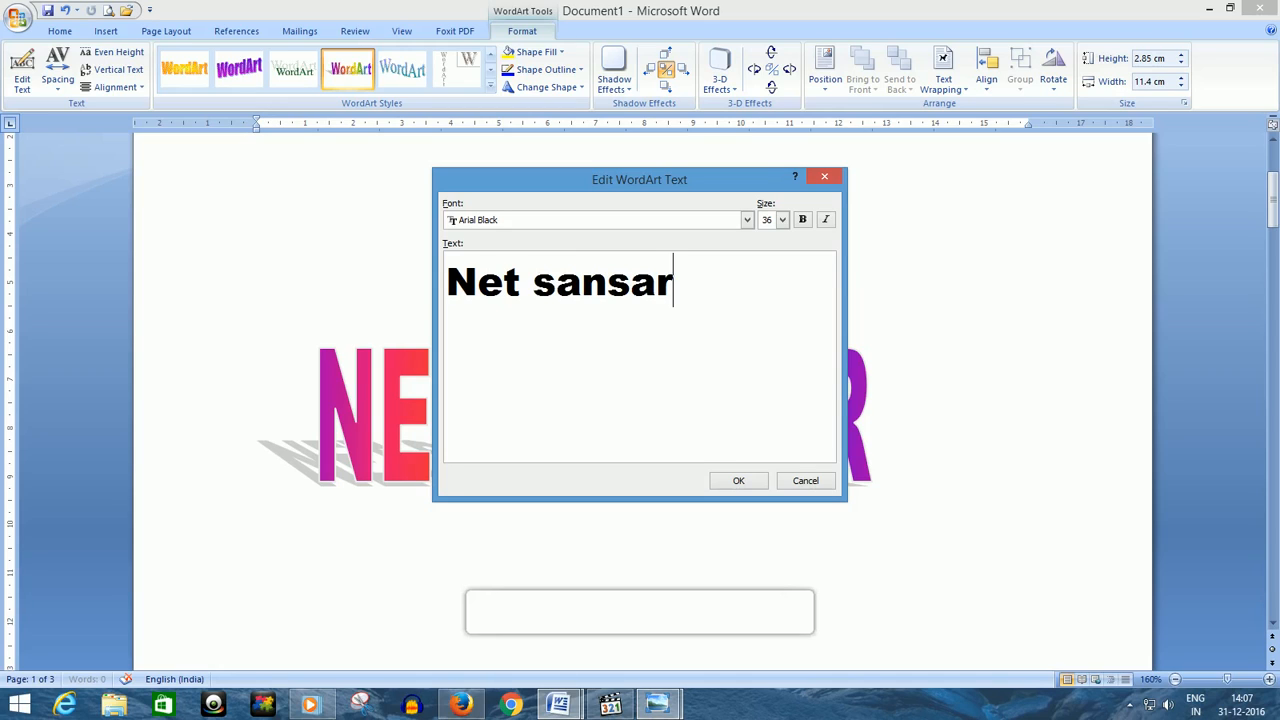
key("Return")
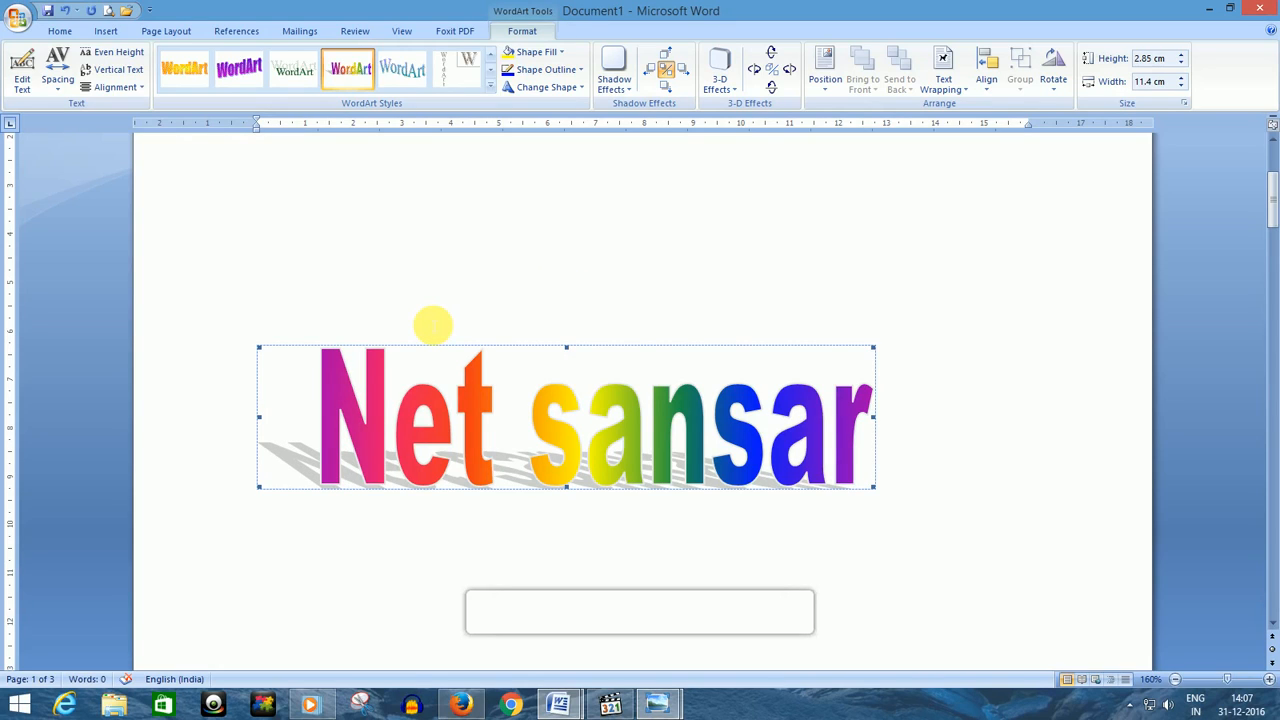
Try Very Tight character spacing on the WordArt and undo the spacing changes.
left_click(56, 78)
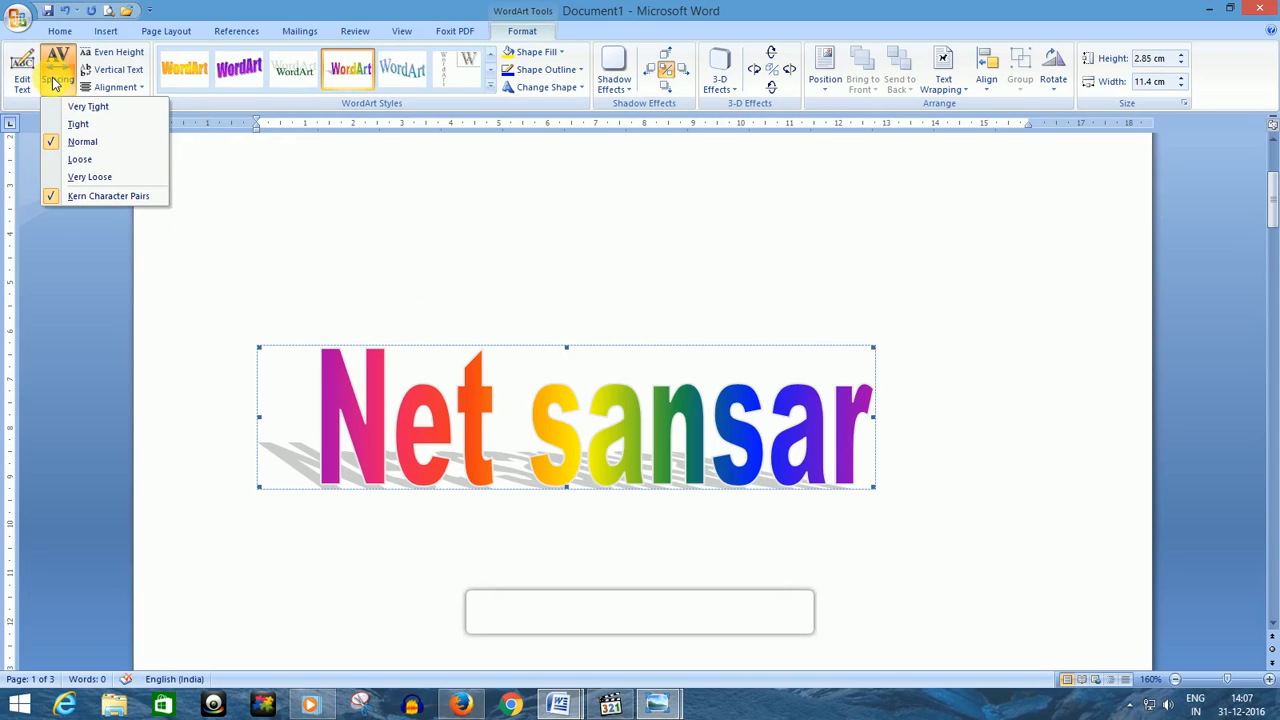
left_click(68, 106)
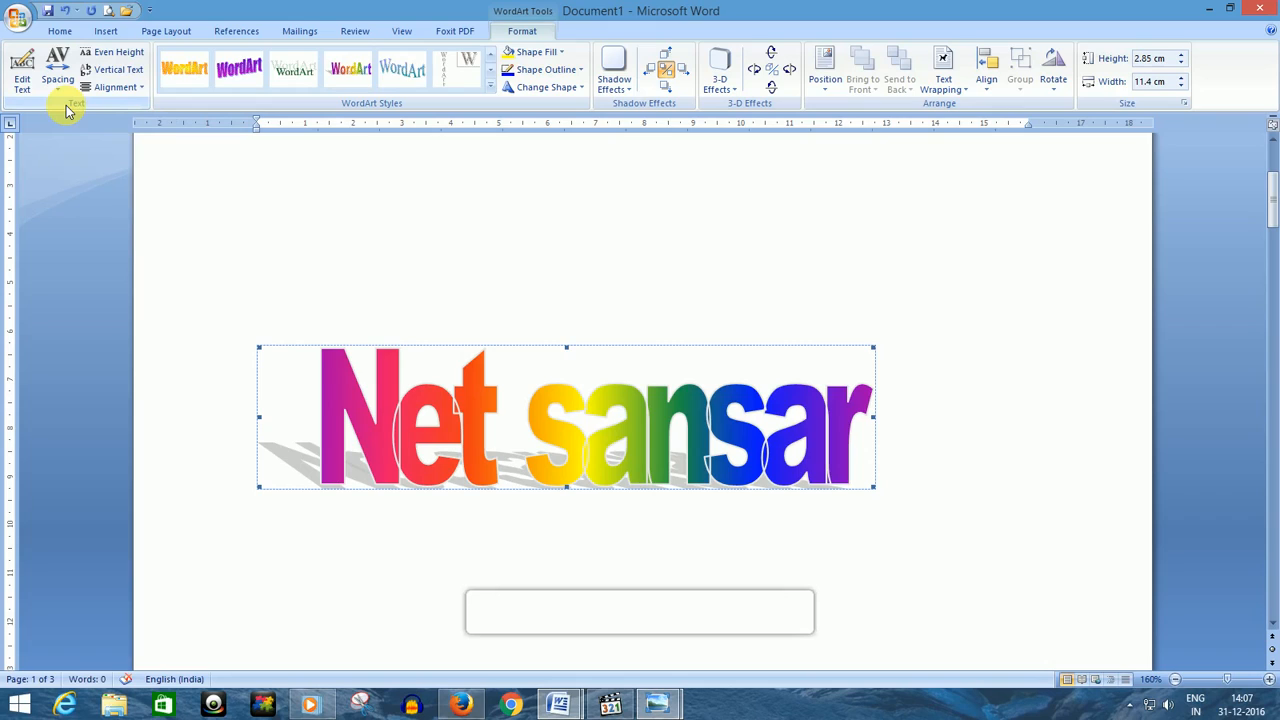
key("ctrl+z")
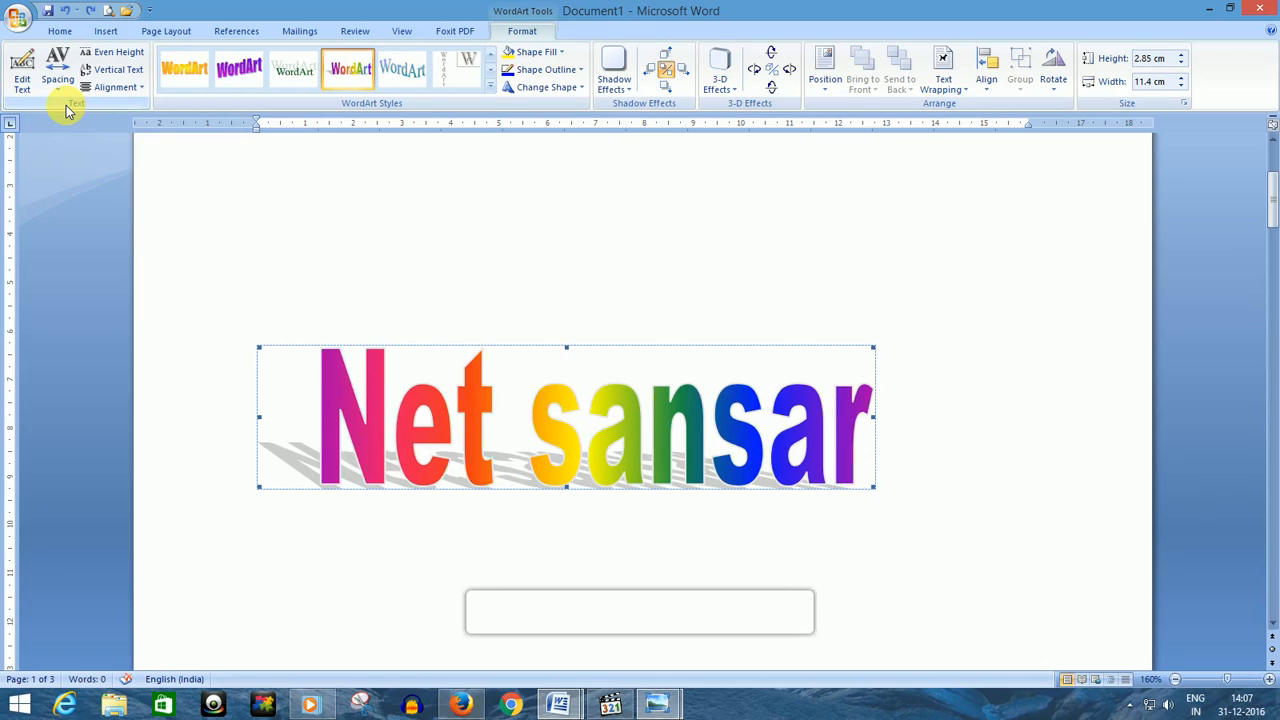
key("ctrl+z")
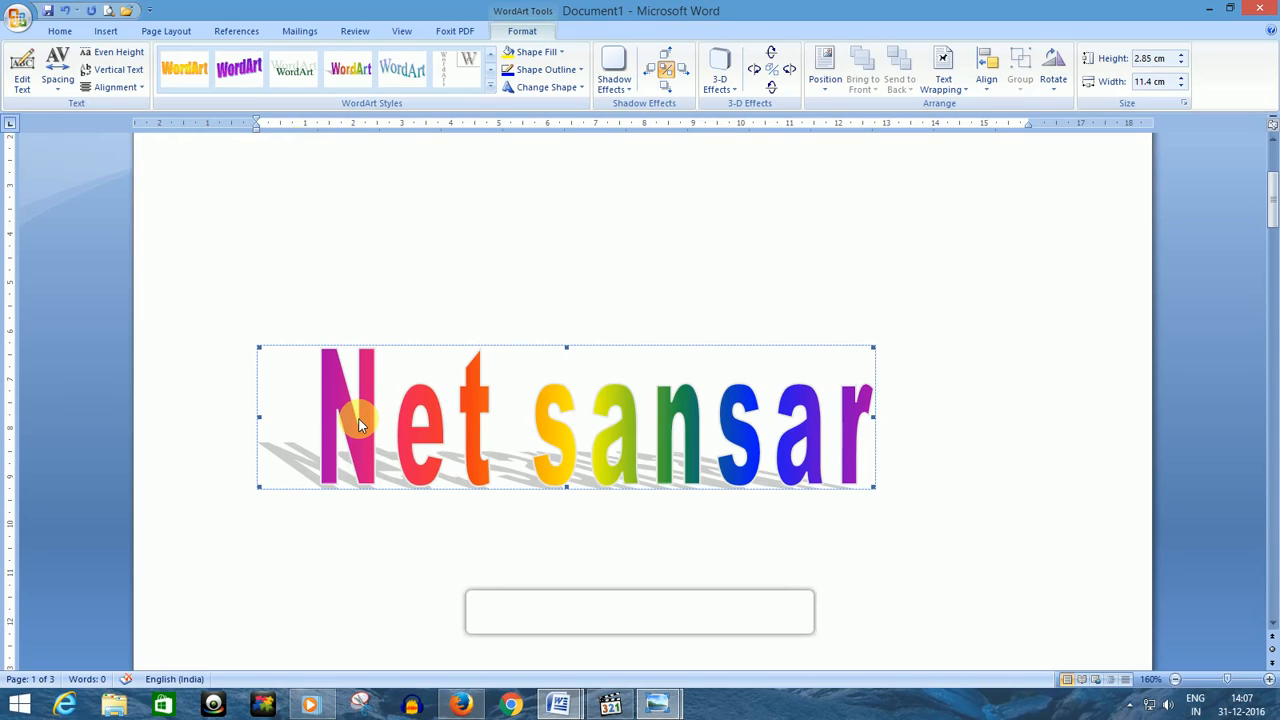
key("ctrl+z")
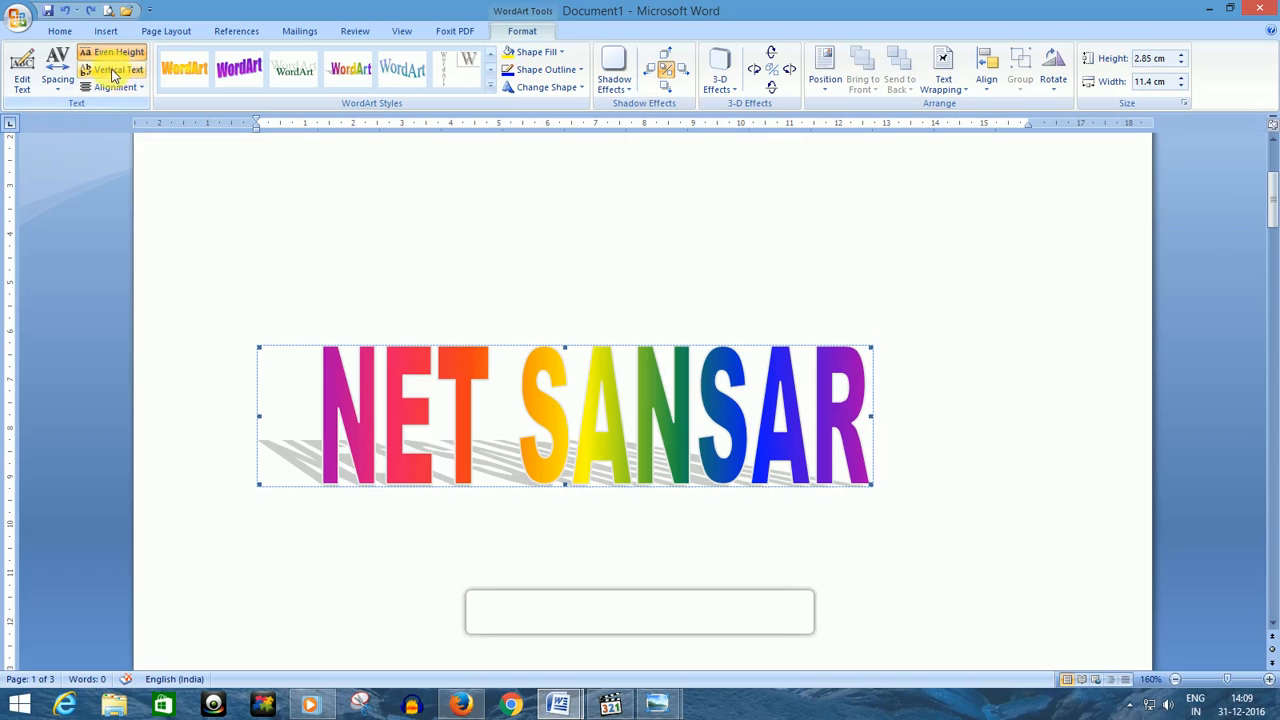
Turn the WordArt into vertical text, look over its full length, and undo the change.
left_click(108, 75)
scroll(649, 451, "down", 3)
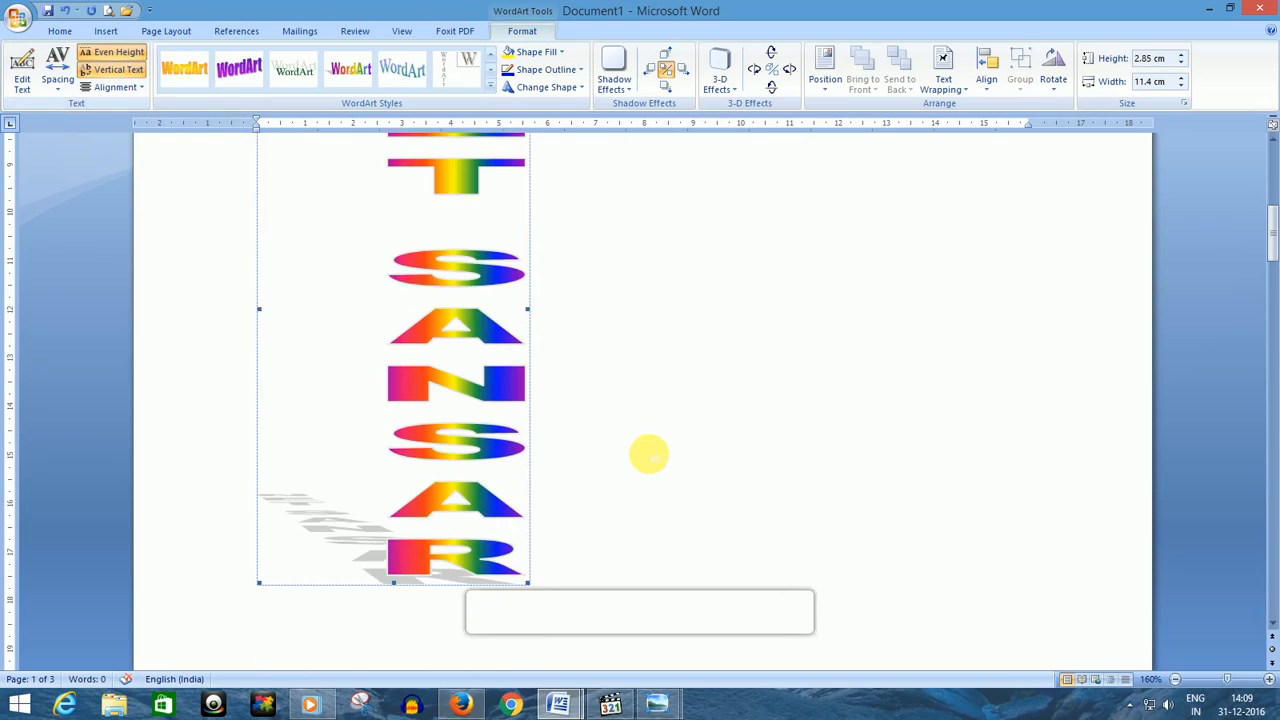
scroll(649, 454, "up", 3)
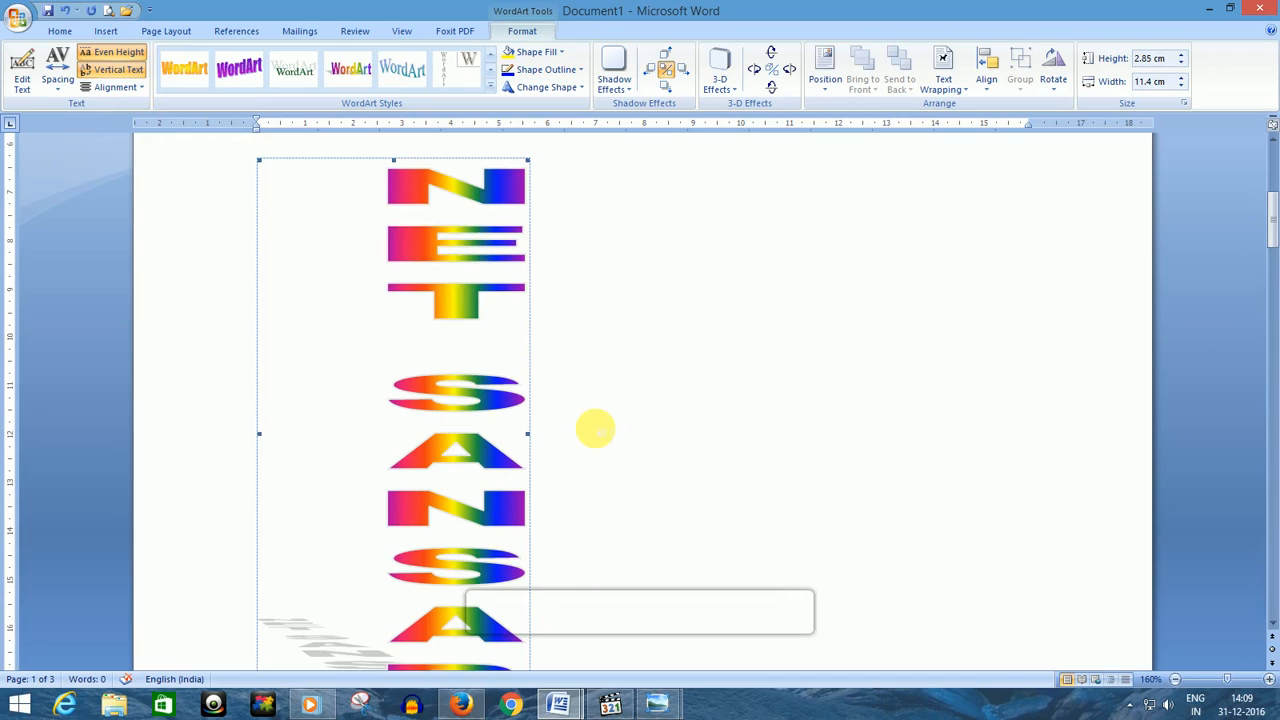
key("ctrl+z")
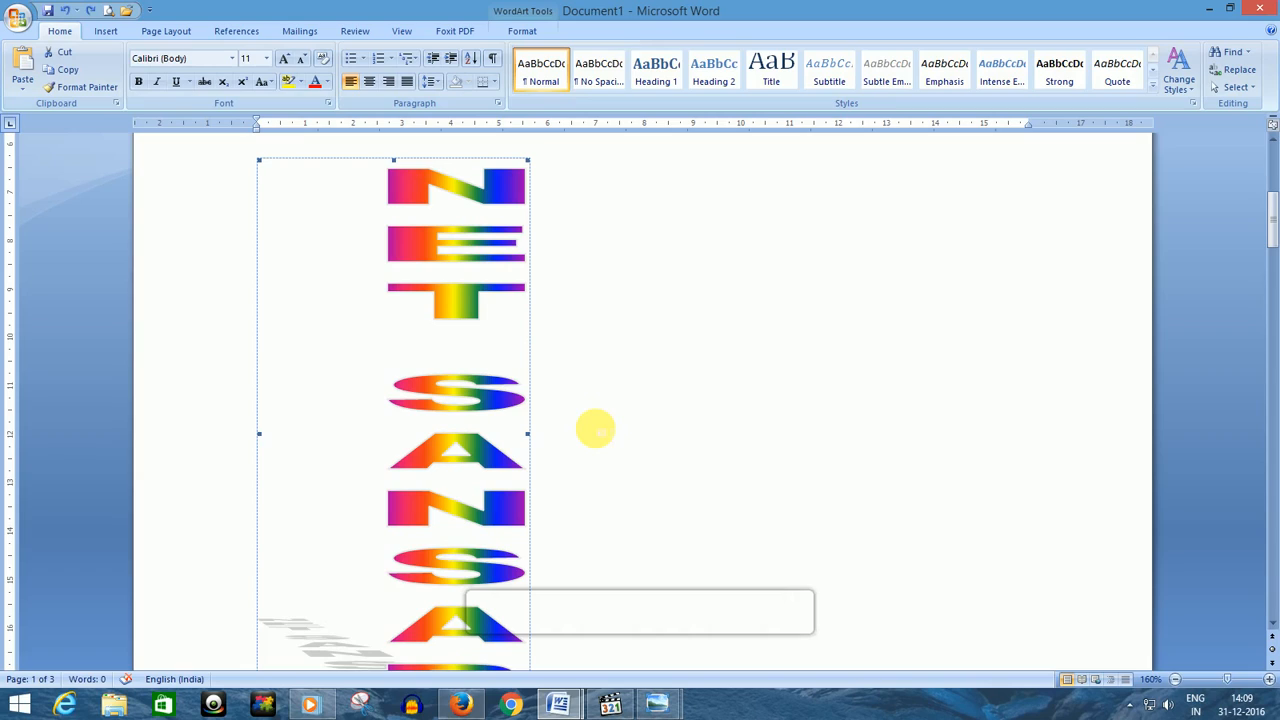
key("ctrl+z")
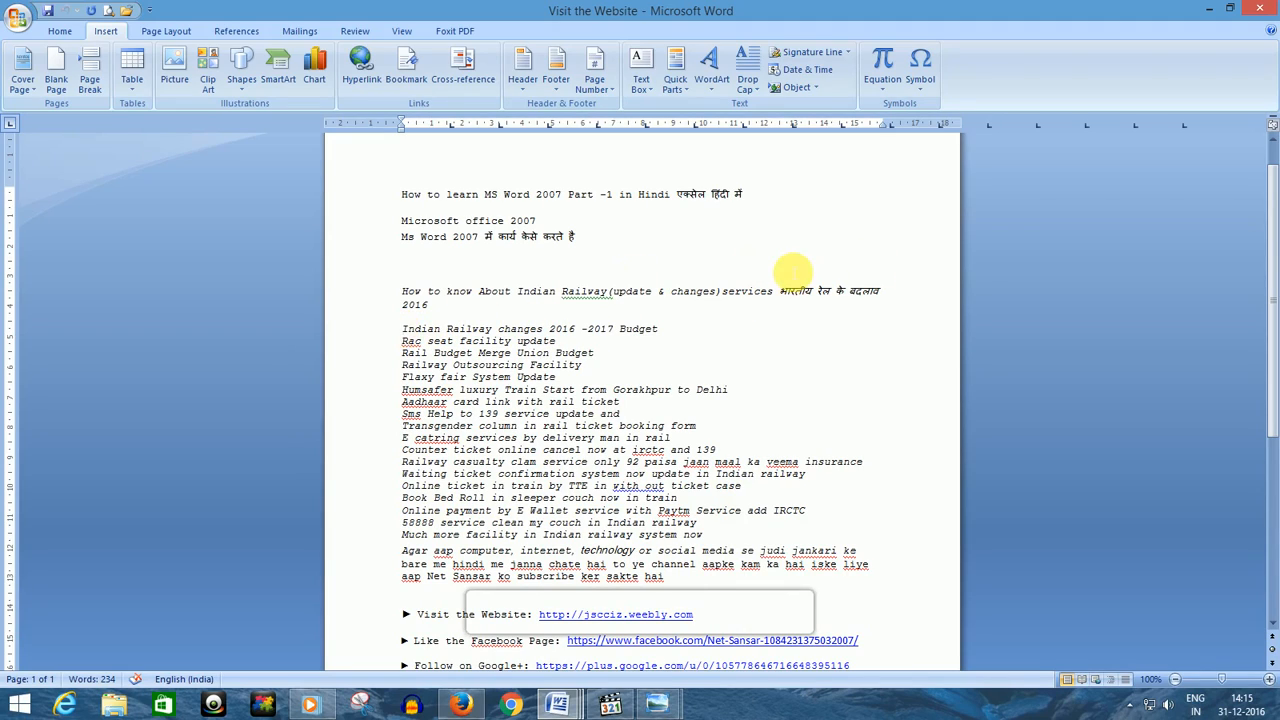
Apply a Dropped drop cap to the paragraph beginning "Indian Railway changes 2016 -2017 Budget".
left_click(753, 84)
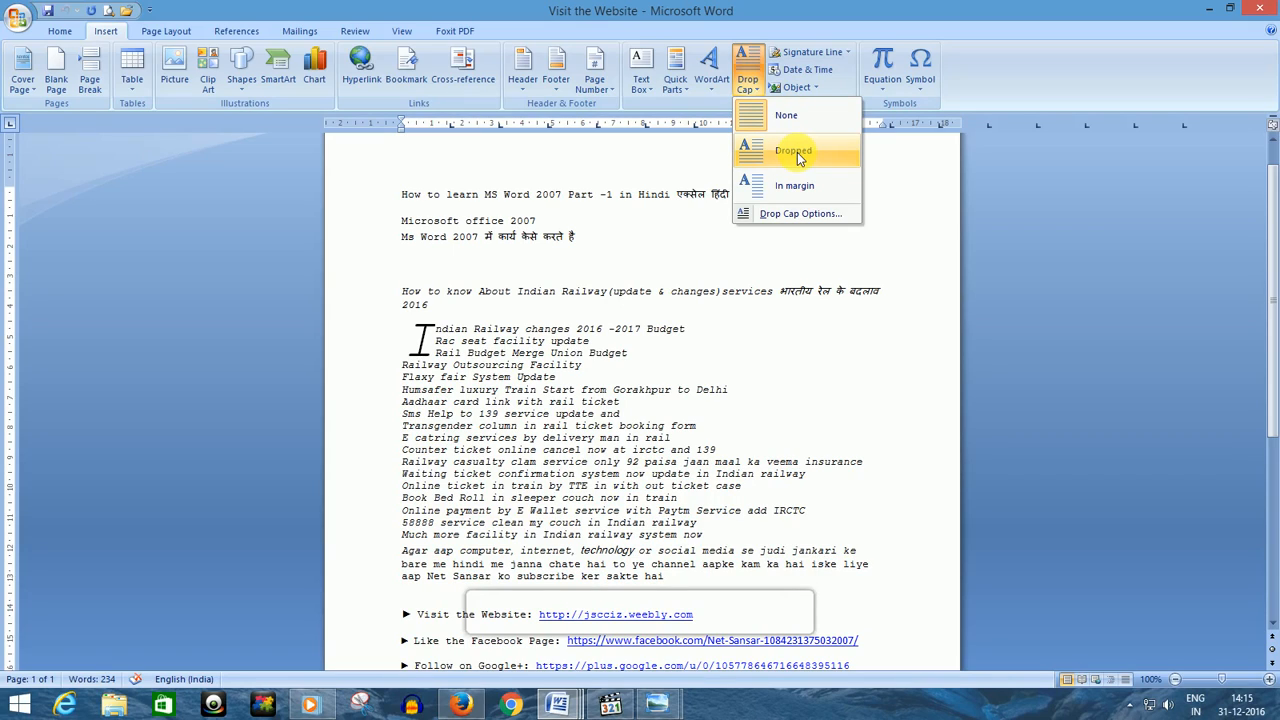
left_click(798, 156)
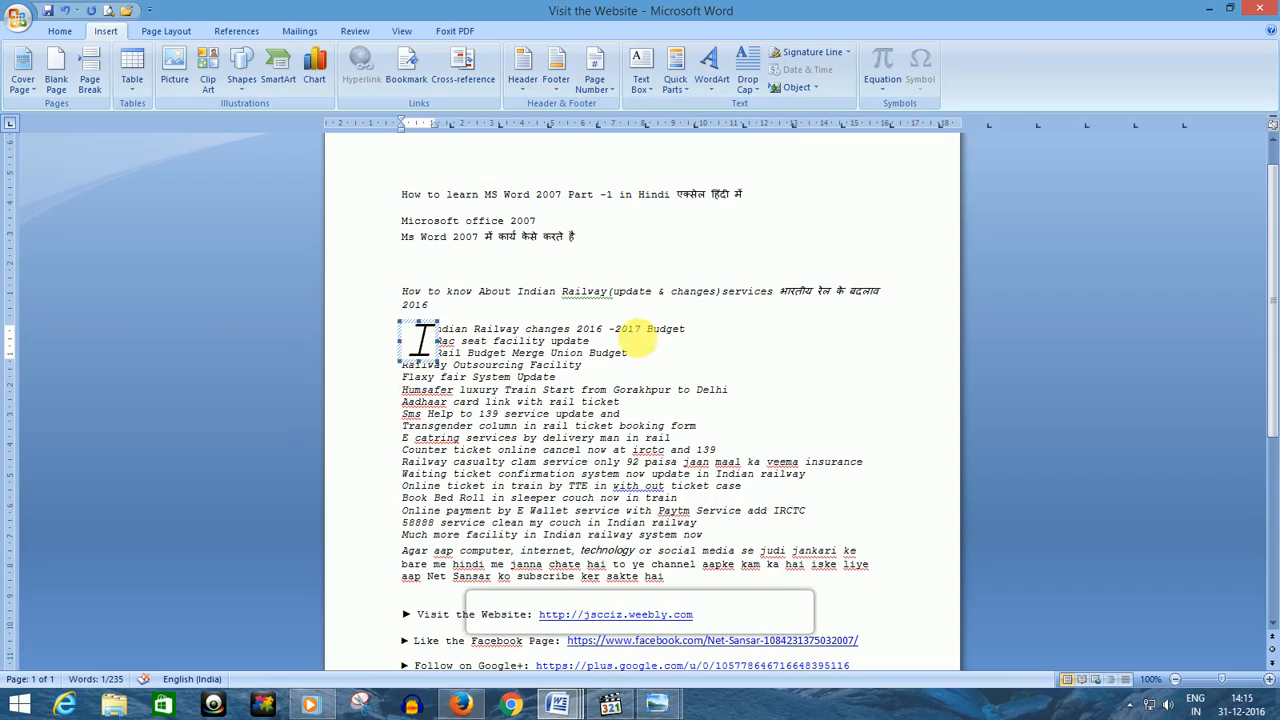
left_click(776, 367)
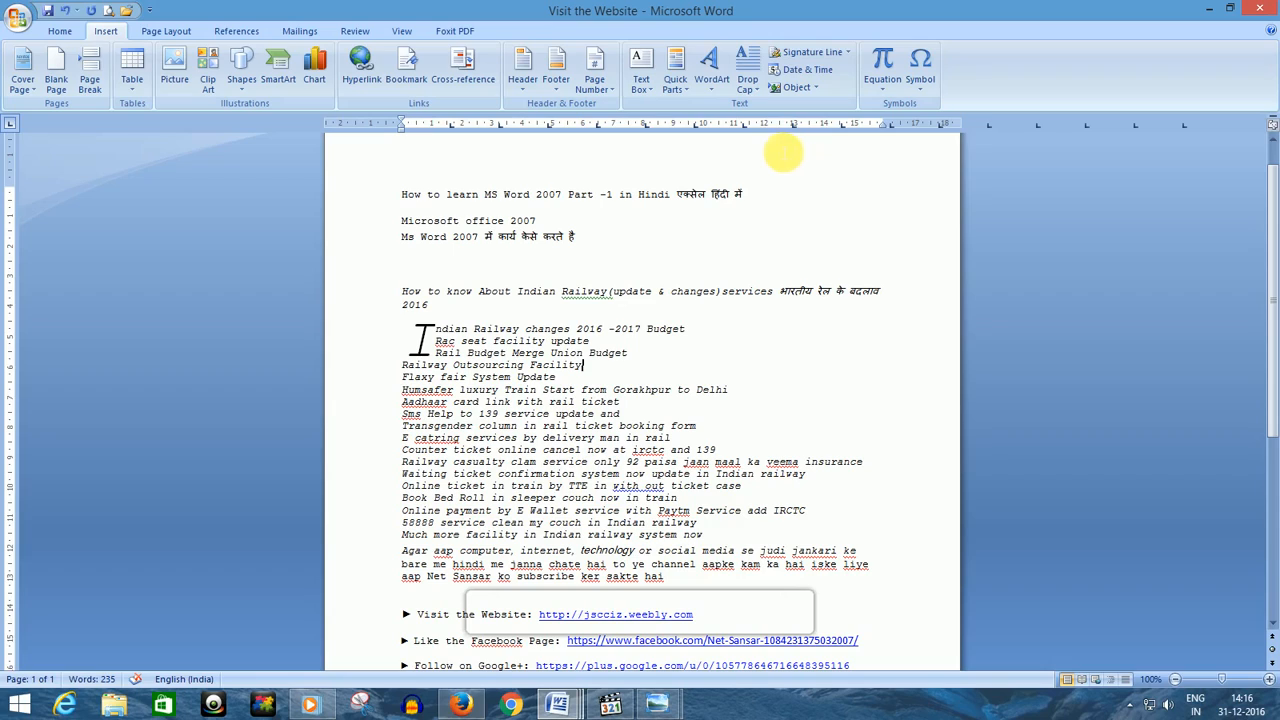
Try a drop cap with Dropped position and 5 lines to drop, with the cursor in the "Railway Outsourcing Facility" line.
left_click(750, 87)
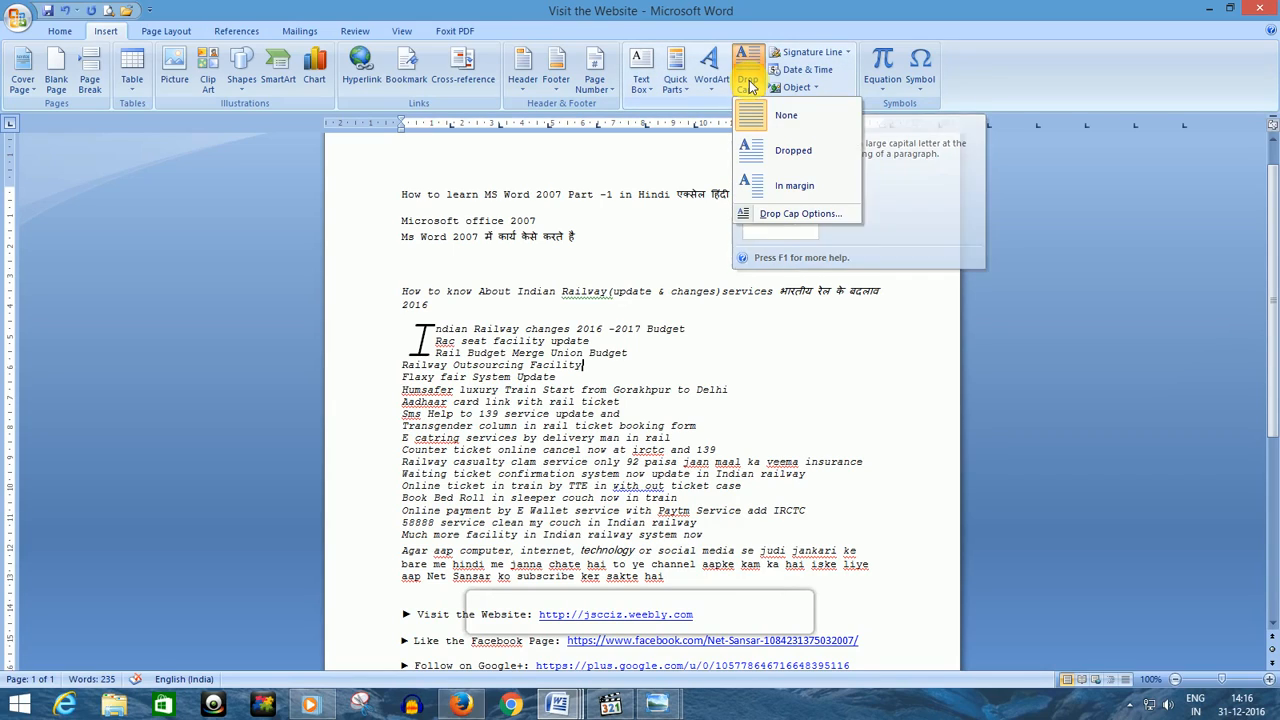
left_click(784, 215)
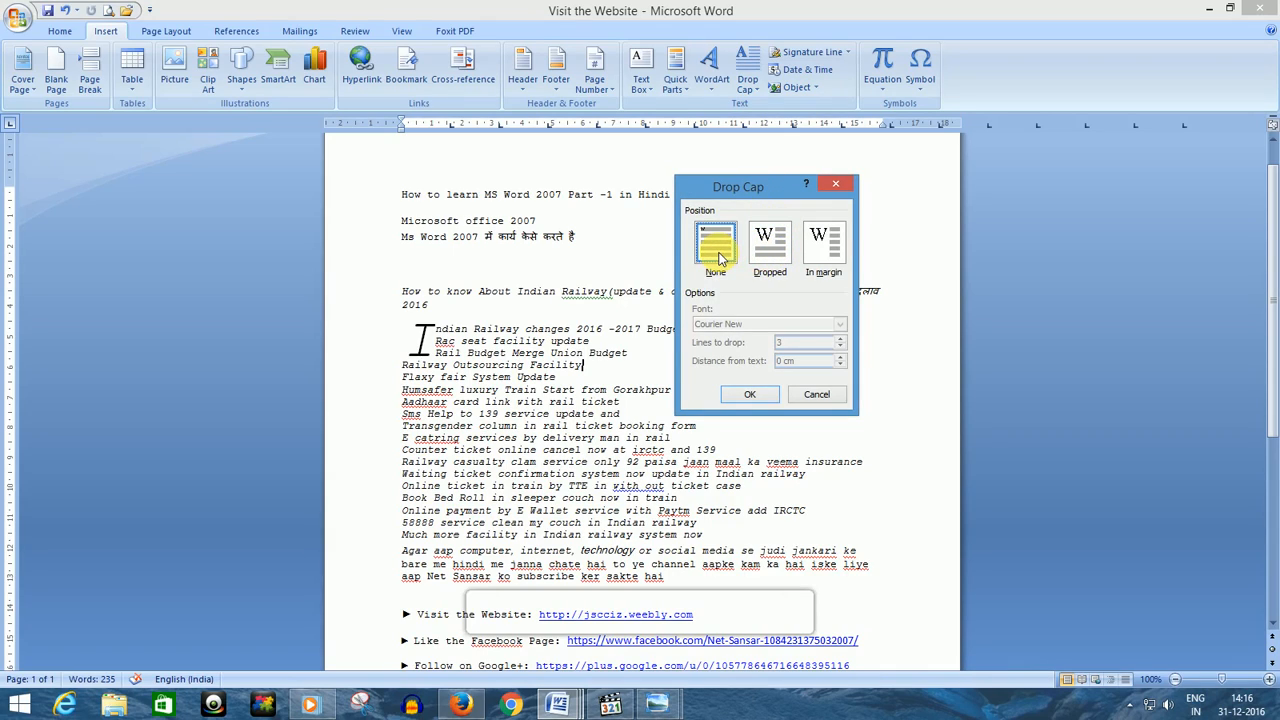
left_click(775, 258)
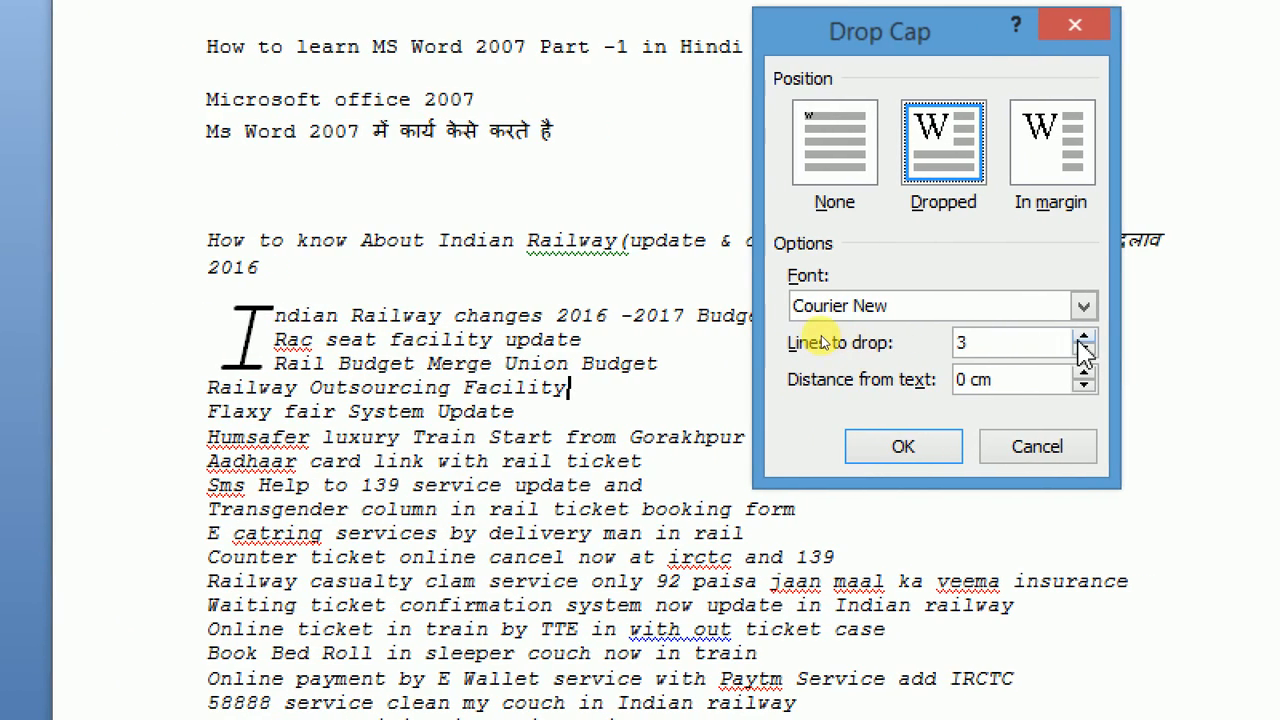
left_click(1083, 337)
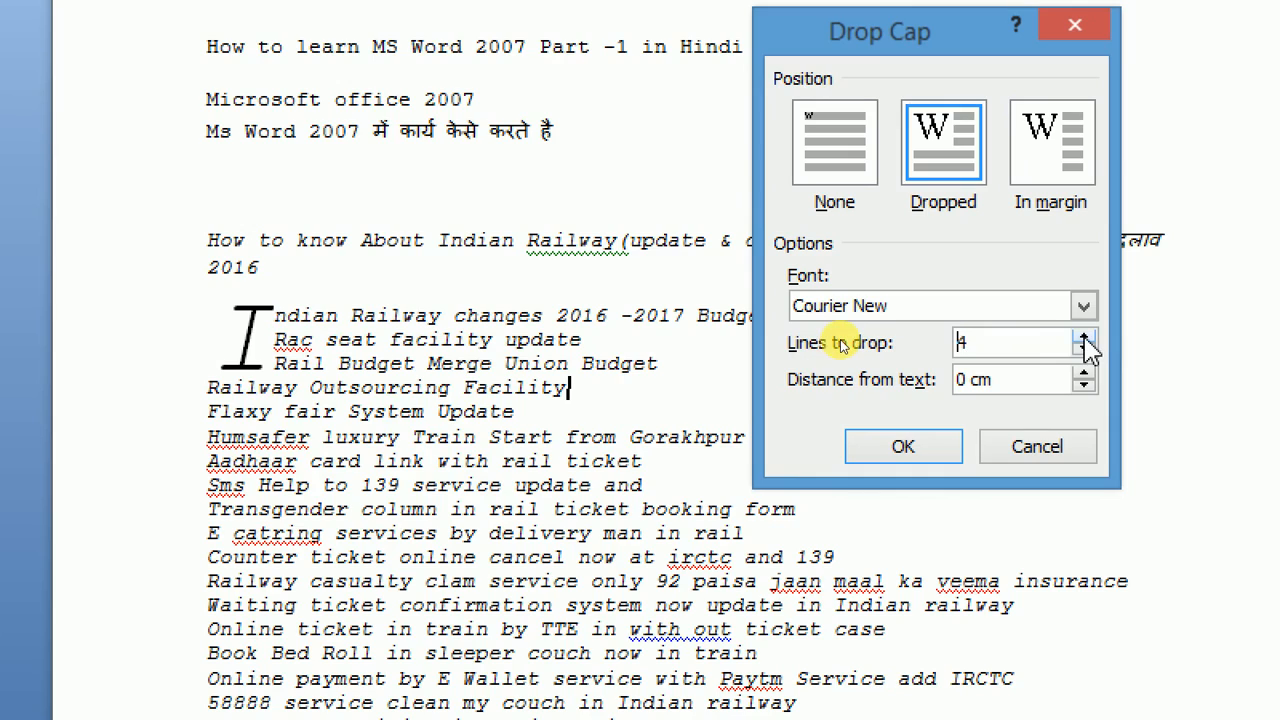
left_click(1083, 337)
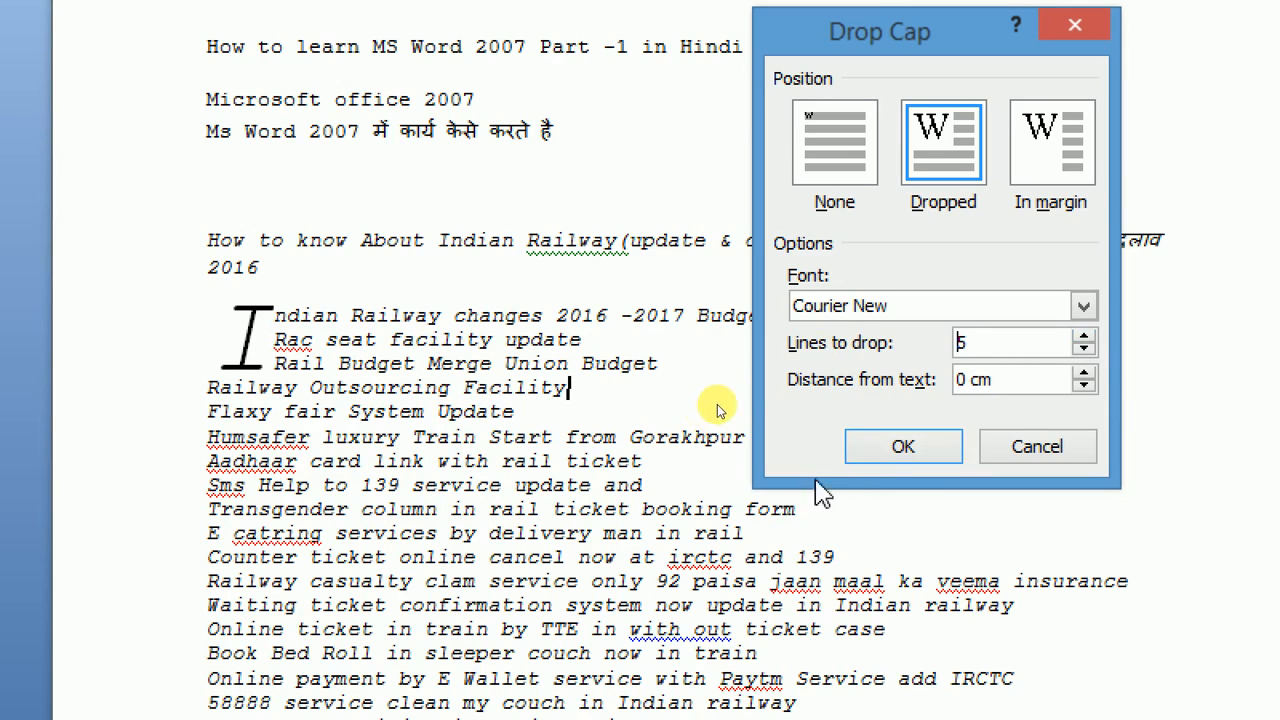
left_click(903, 446)
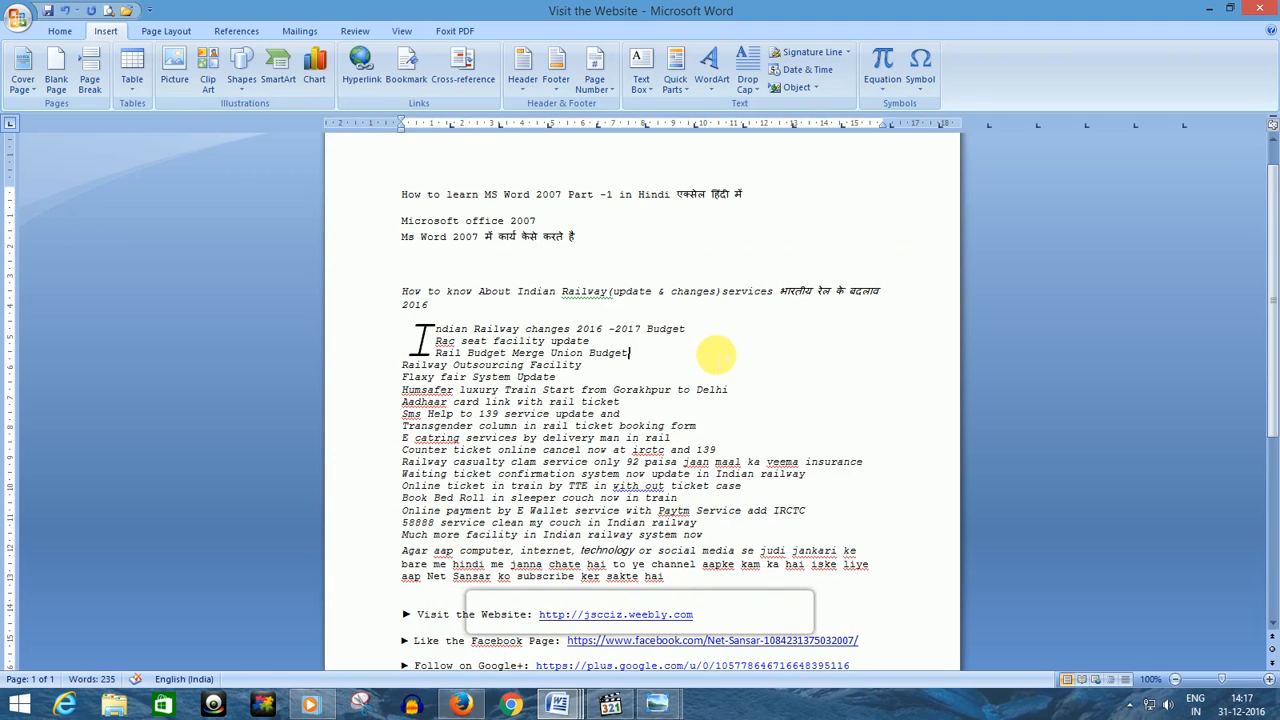
Remove the drop cap from the "Indian Railway changes" paragraph by setting it to None.
left_click(422, 342)
left_click(747, 72)
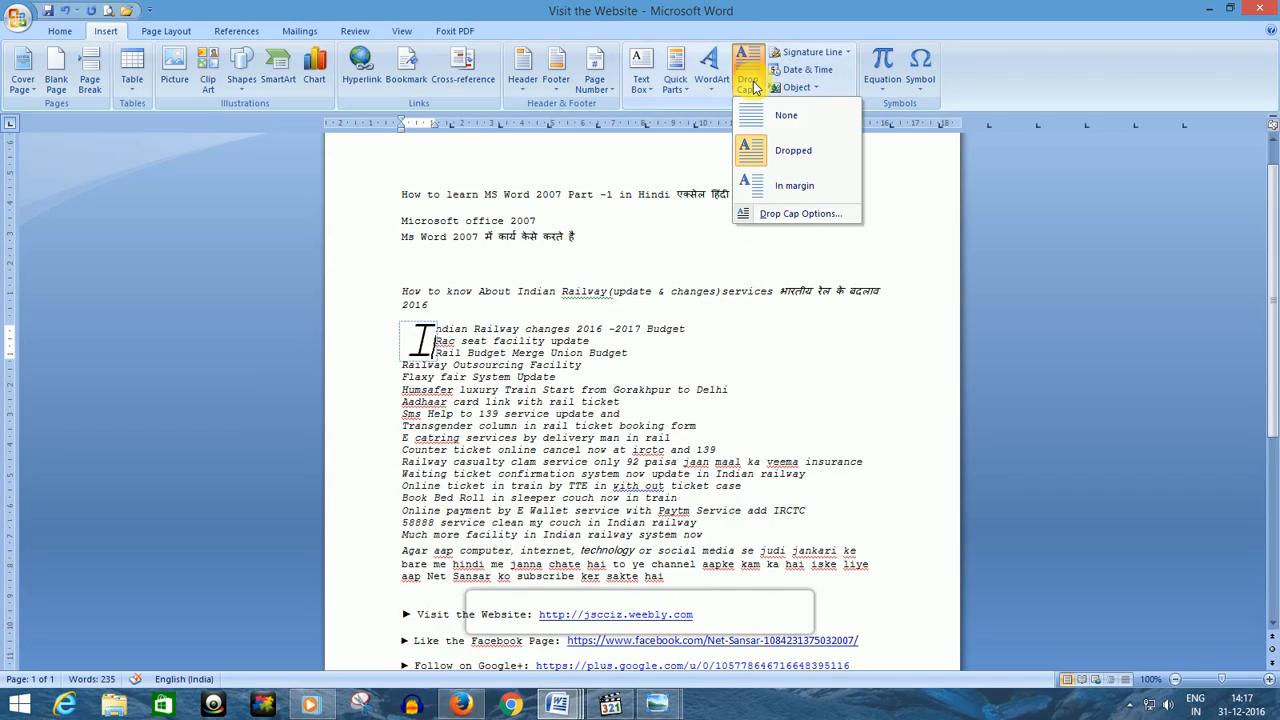
left_click(787, 118)
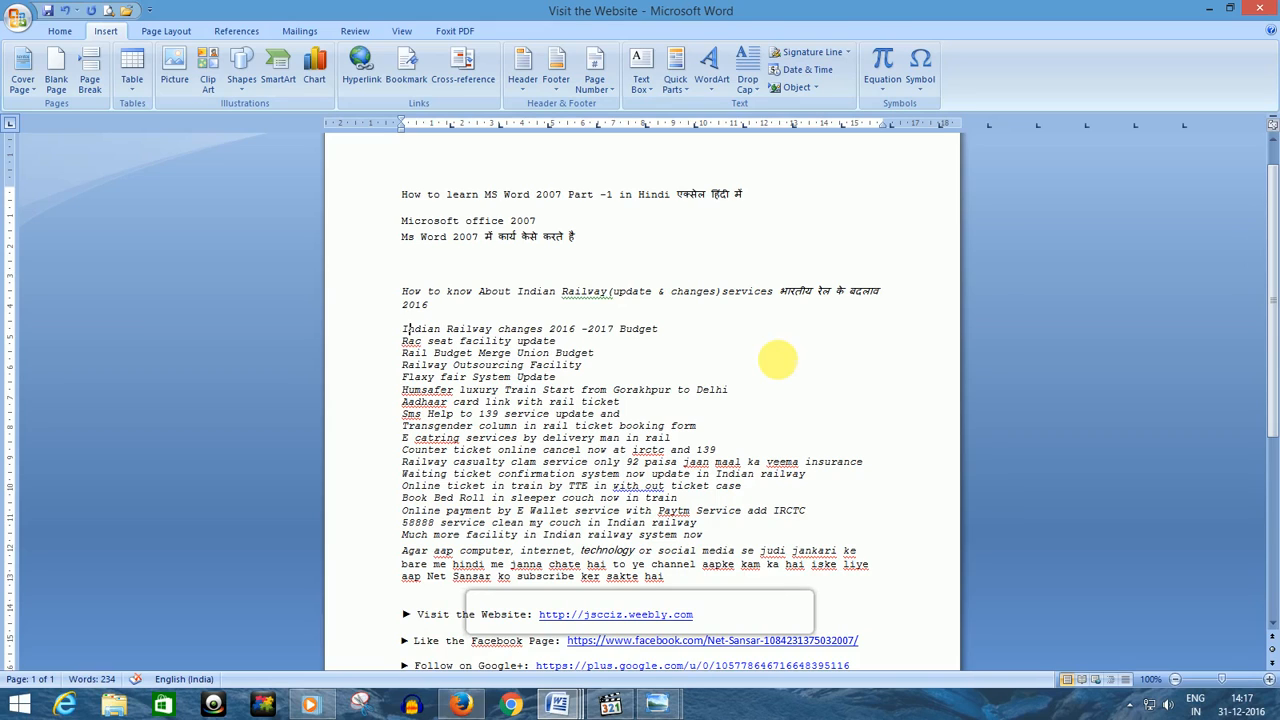
Switch to Firefox with the Net Sansar YouTube channel page.
key("alt+Tab")
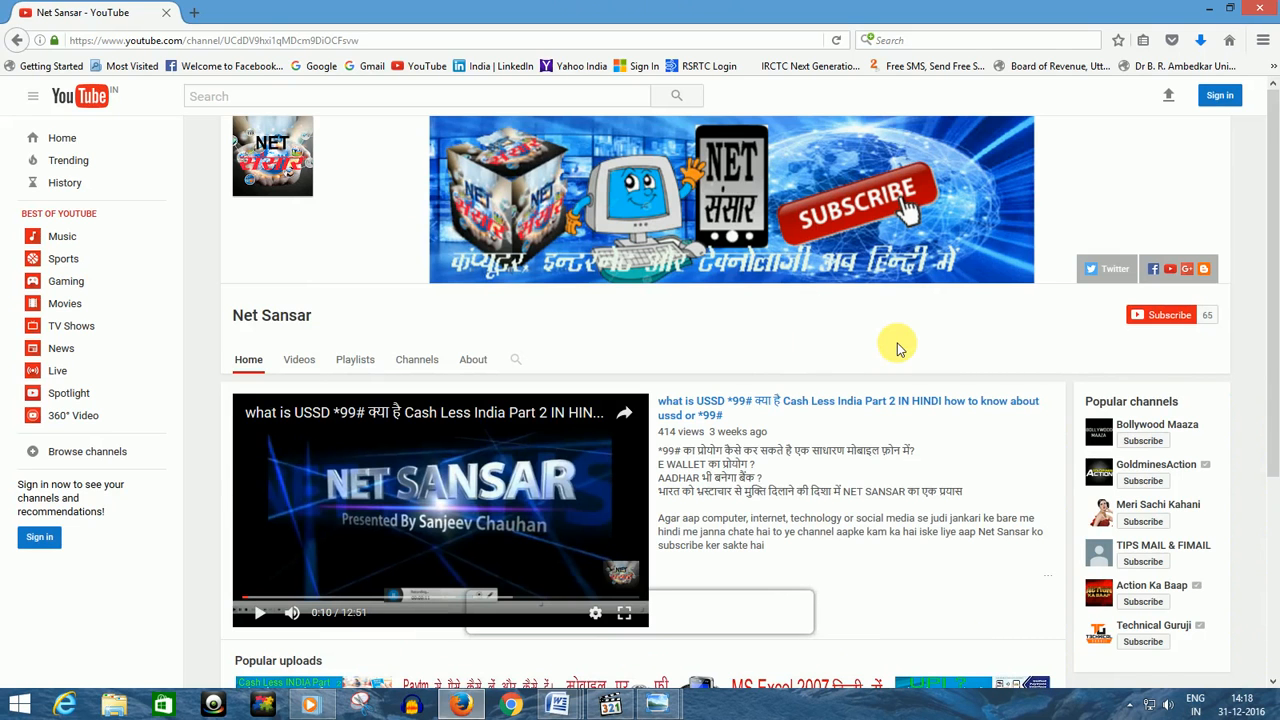